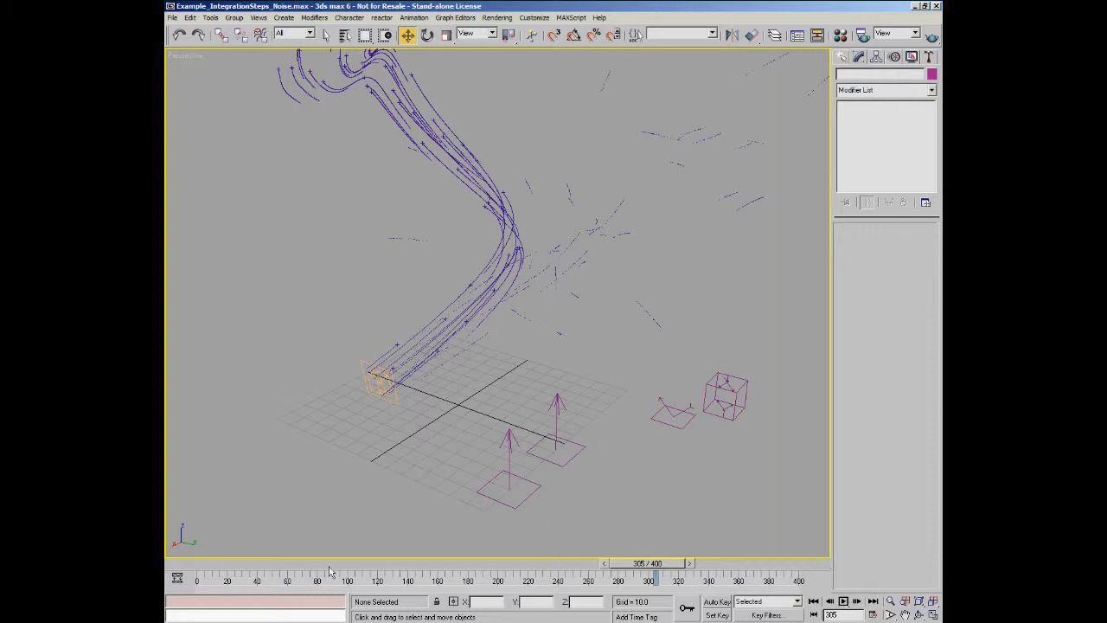
# At frame 134, set the viewport integration step of the PF Source to Half Frame.
pyautogui.moveTo(212, 563); pyautogui.dragTo(381, 566)
pyautogui.press('w')
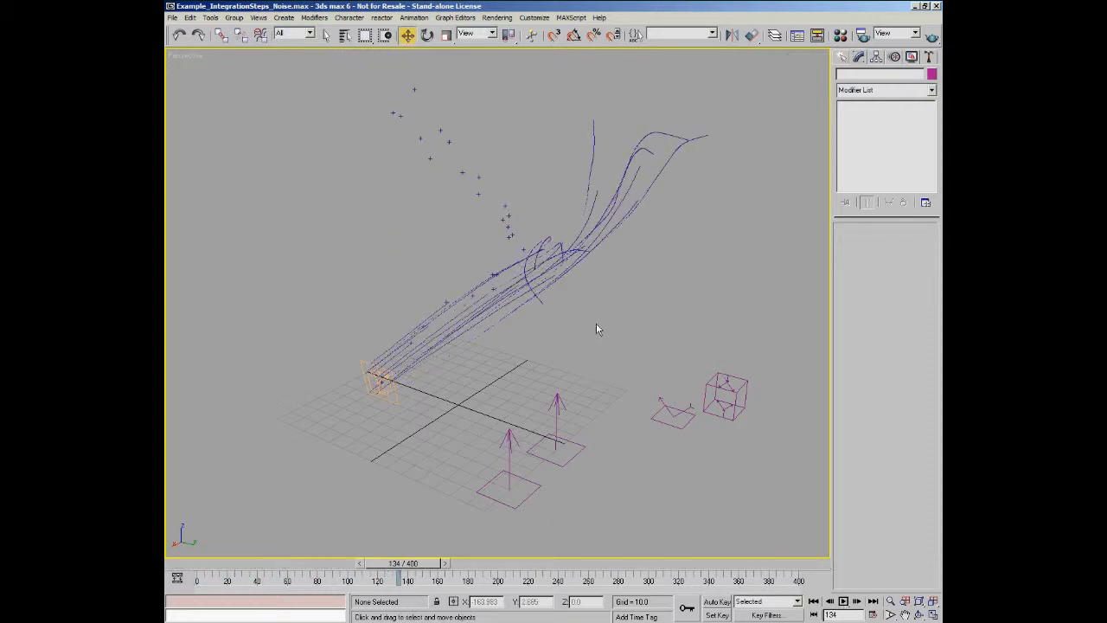
pyautogui.click(397, 397)
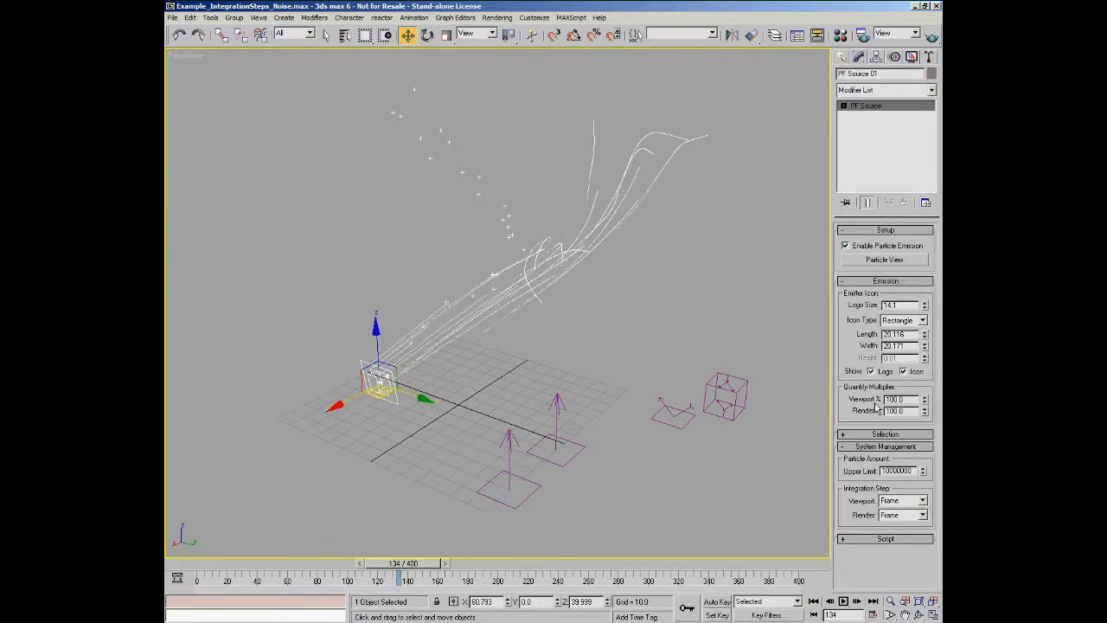
pyautogui.click(923, 502)
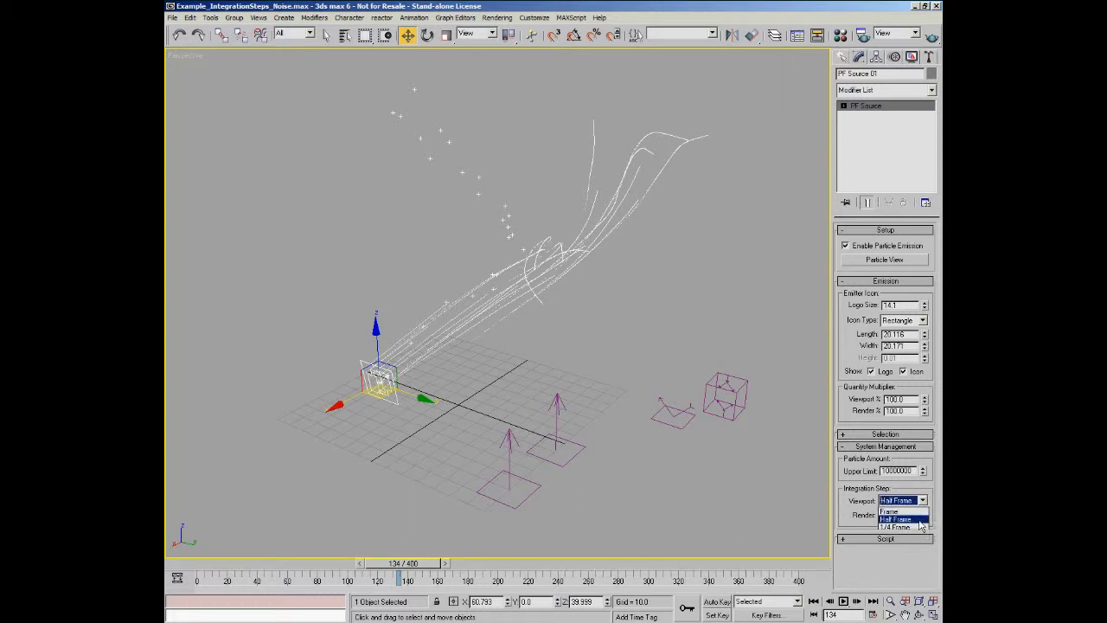
pyautogui.click(895, 519)
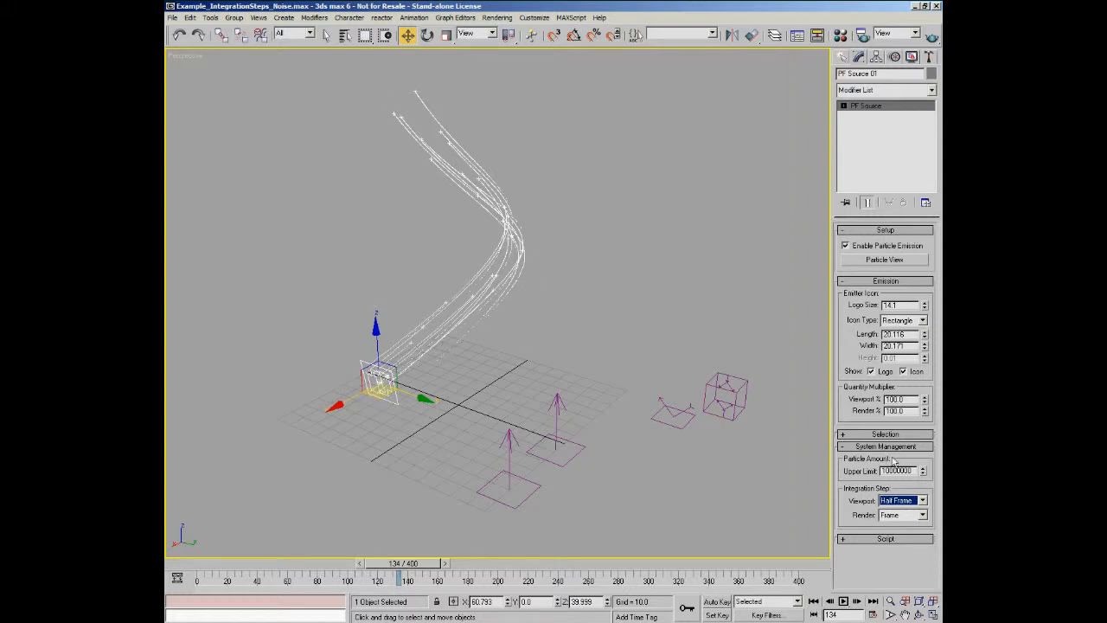
# Refine the viewport integration step of the PF Source to 1/4 Frame and then to 1/8 Frame.
pyautogui.click(922, 500)
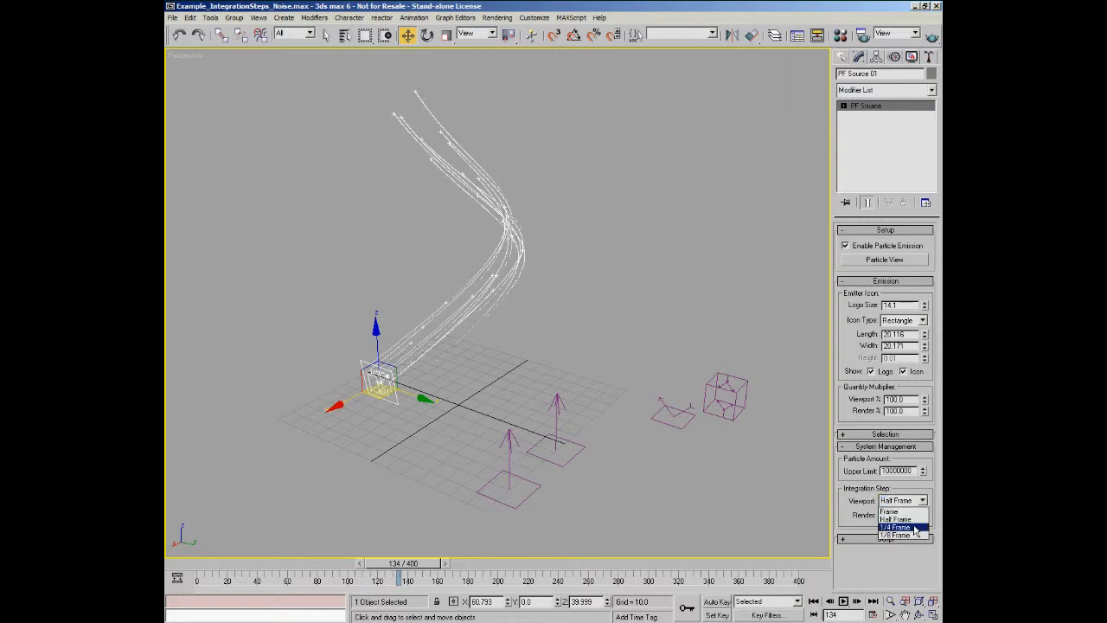
pyautogui.click(915, 527)
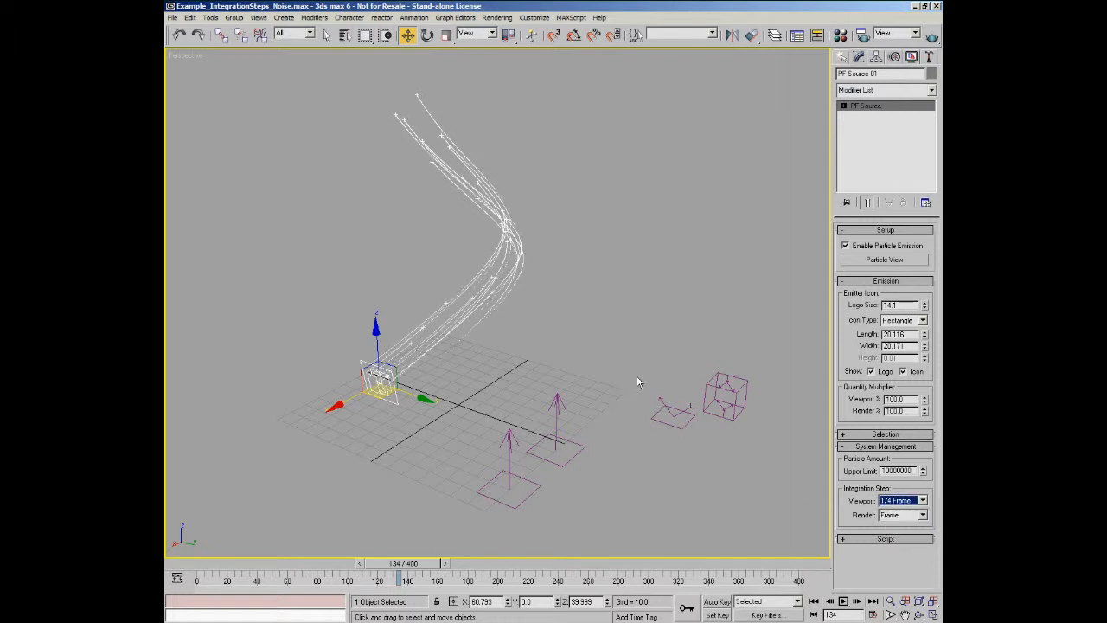
pyautogui.click(922, 505)
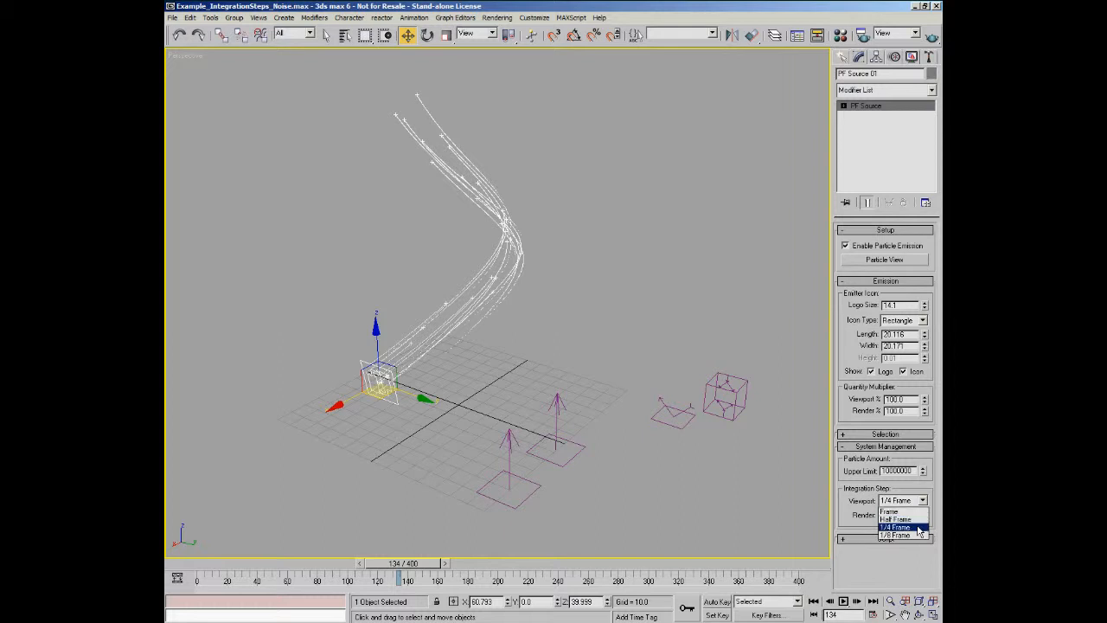
pyautogui.click(918, 528)
pyautogui.click(920, 503)
pyautogui.click(914, 536)
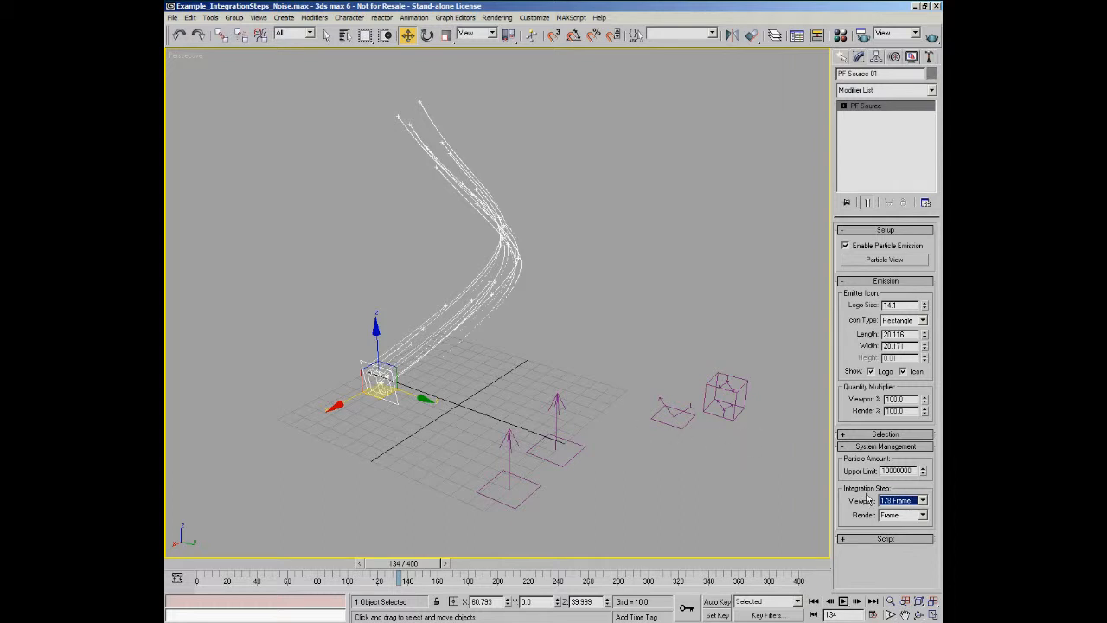
# Set both the render and viewport integration steps to Frame, with the animation returned to frame 0.
pyautogui.click(922, 515)
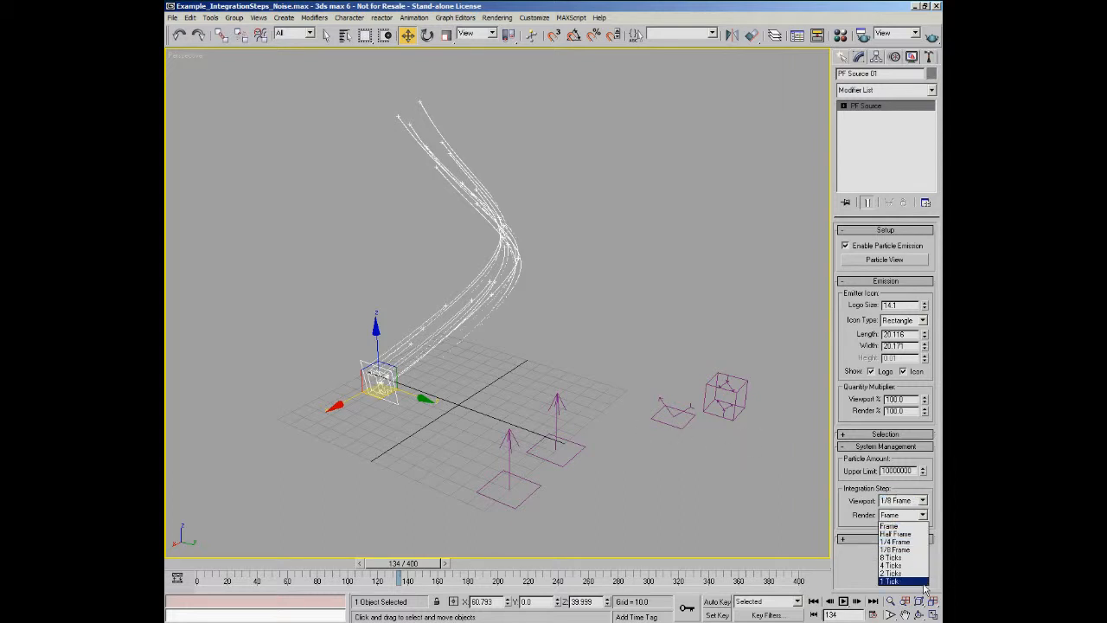
pyautogui.click(891, 526)
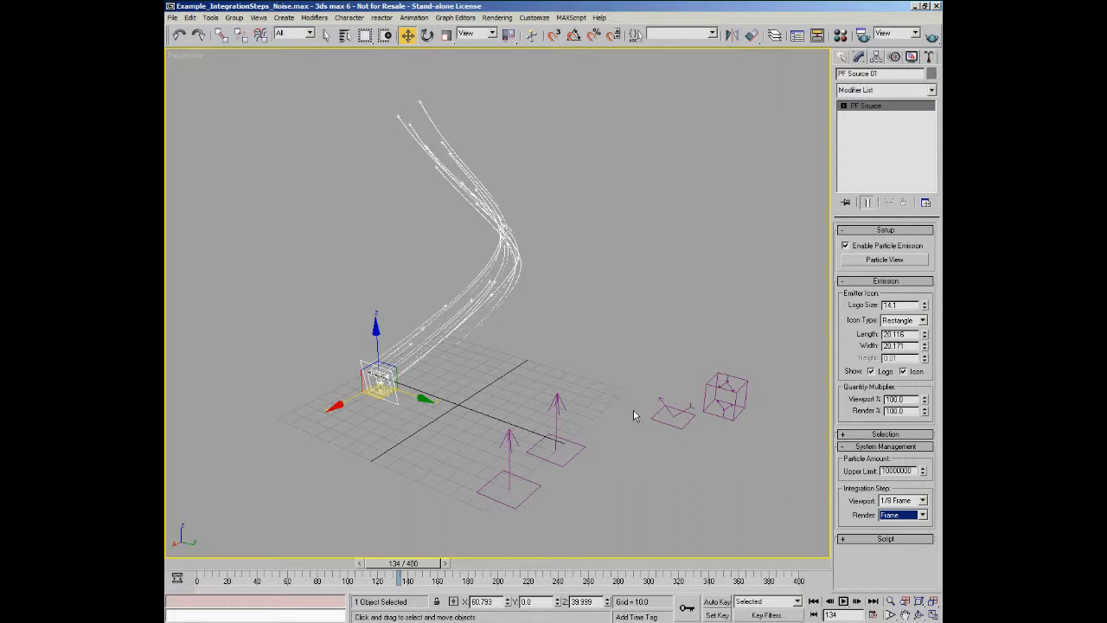
pyautogui.moveTo(212, 563); pyautogui.dragTo(182, 564)
pyautogui.click(922, 499)
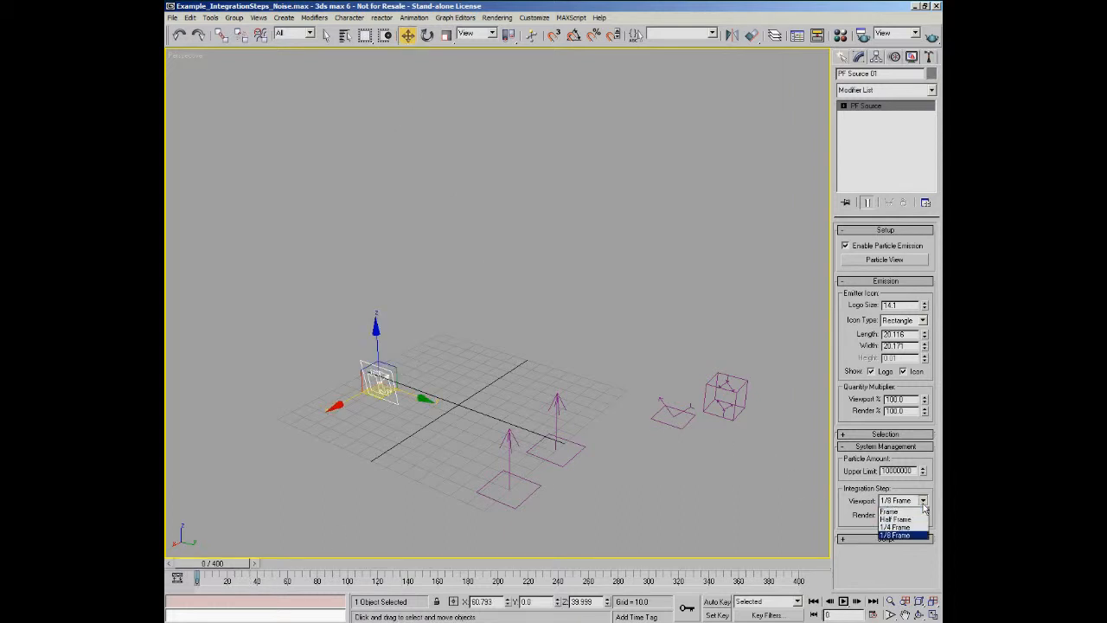
pyautogui.click(900, 510)
# In Particle View, disable the Force 01 (Wind01) operator and enable Force 02 (Wind02) in Event 01.
pyautogui.click(613, 284)
pyautogui.press('6')
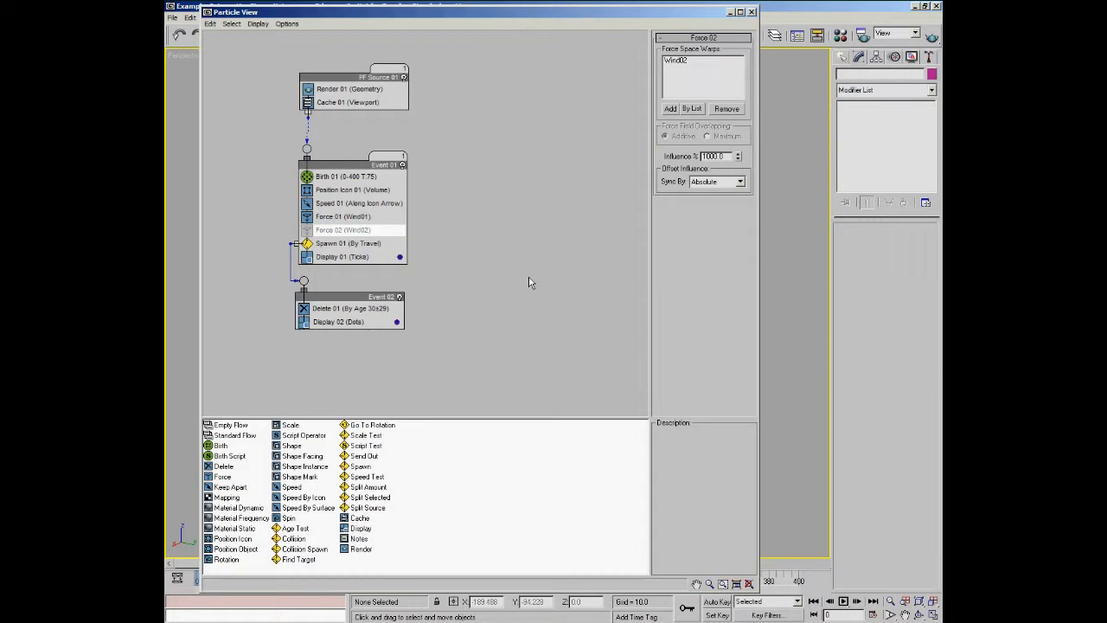
pyautogui.click(307, 216)
pyautogui.click(307, 230)
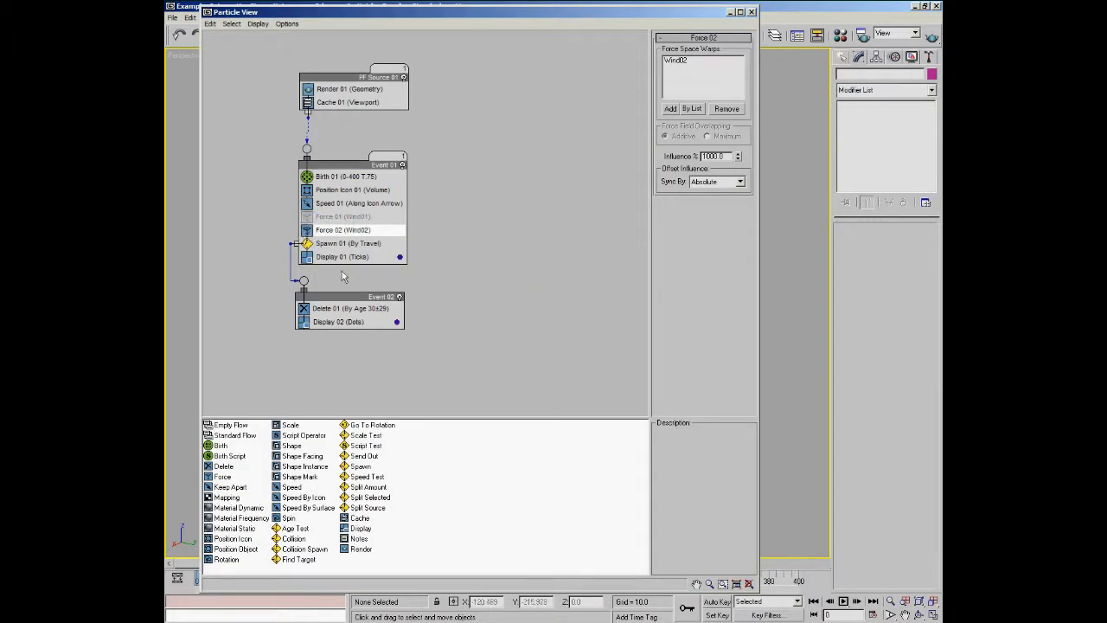
pyautogui.click(751, 11)
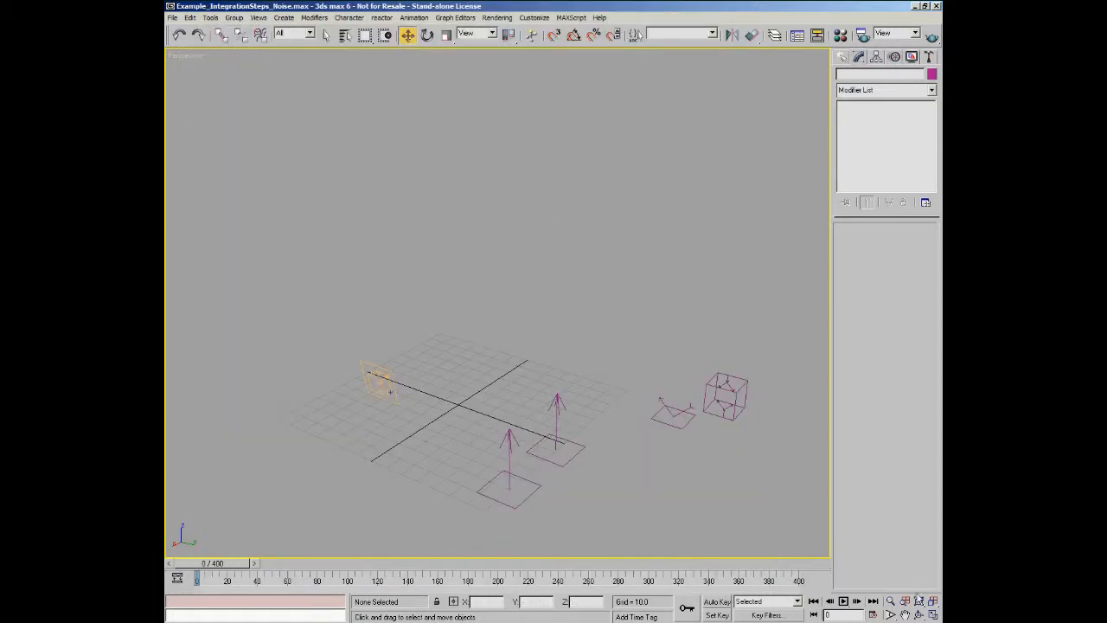
# Play the animation to watch the particles' motion, and stop it and go to frame 204.
pyautogui.click(844, 602)
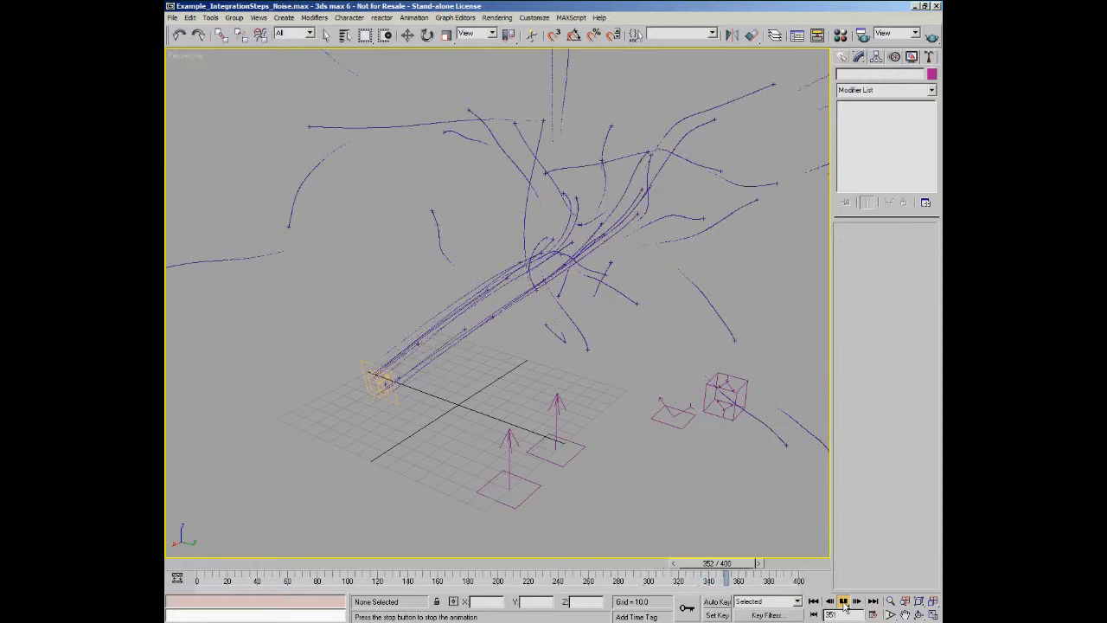
pyautogui.click(843, 602)
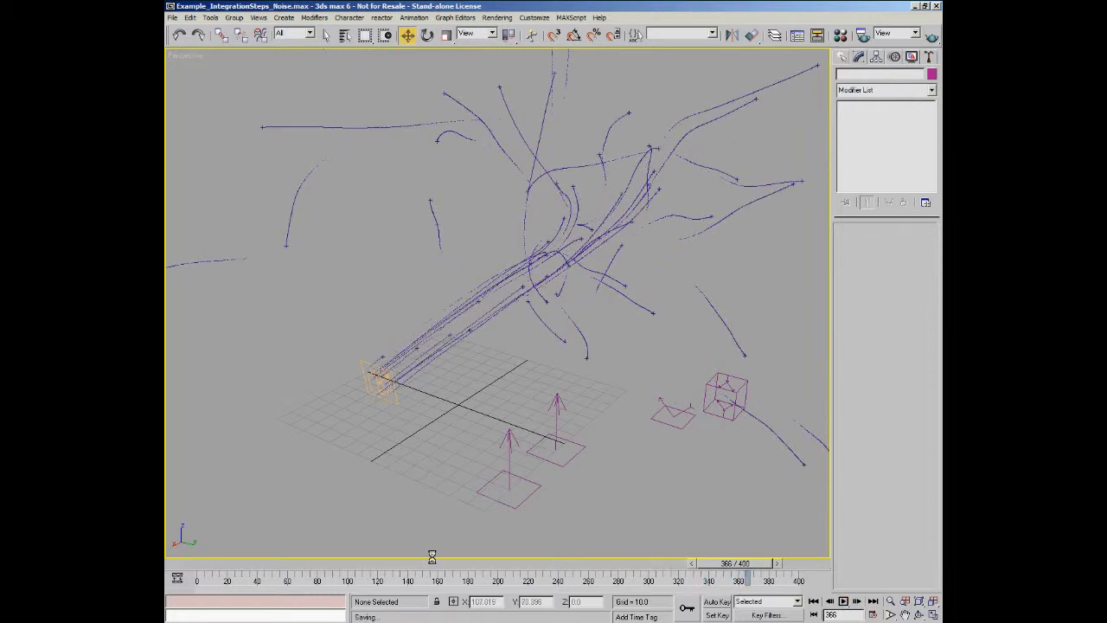
pyautogui.moveTo(187, 568); pyautogui.dragTo(479, 570)
pyautogui.press('w')
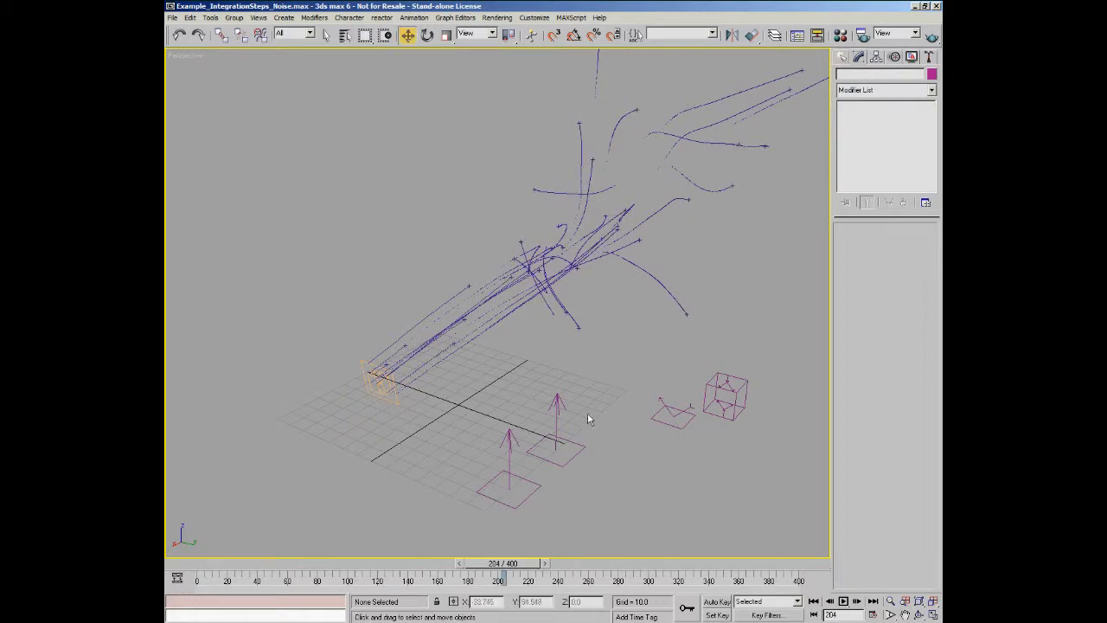
# Set the viewport integration step of the PF Source to Half Frame, 1/4 Frame and finally 1/8 Frame, comparing the trails.
pyautogui.click(395, 397)
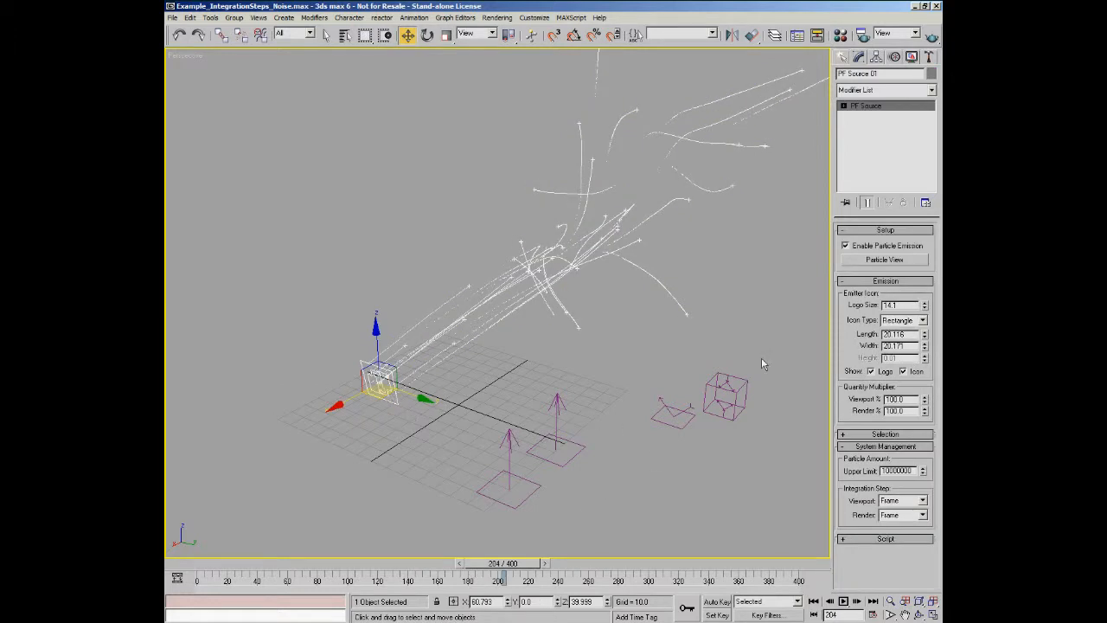
pyautogui.click(923, 501)
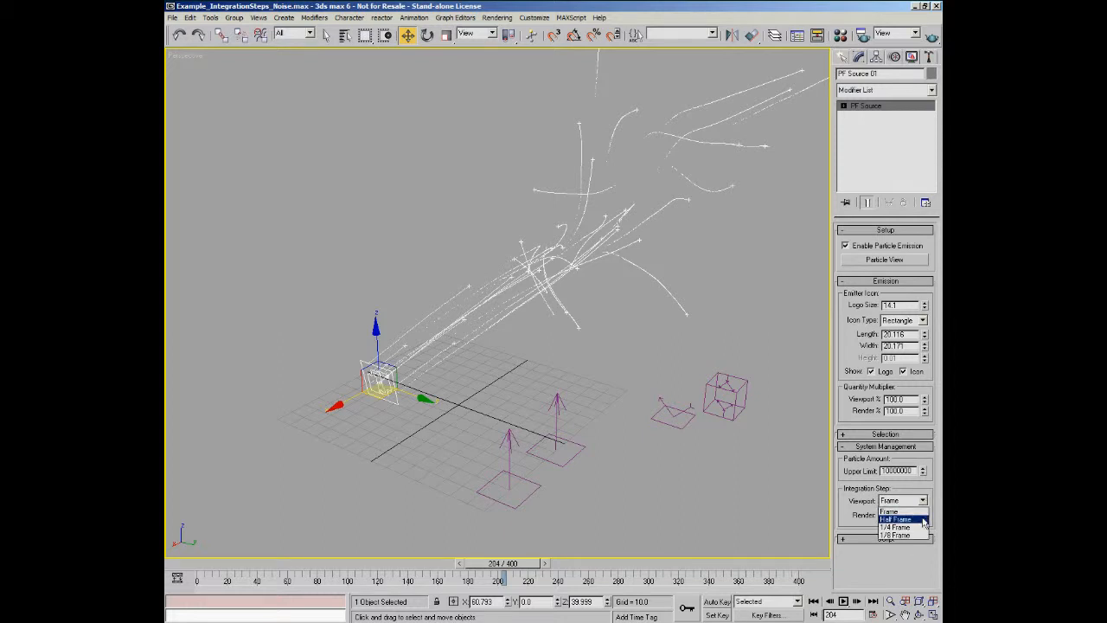
pyautogui.click(922, 520)
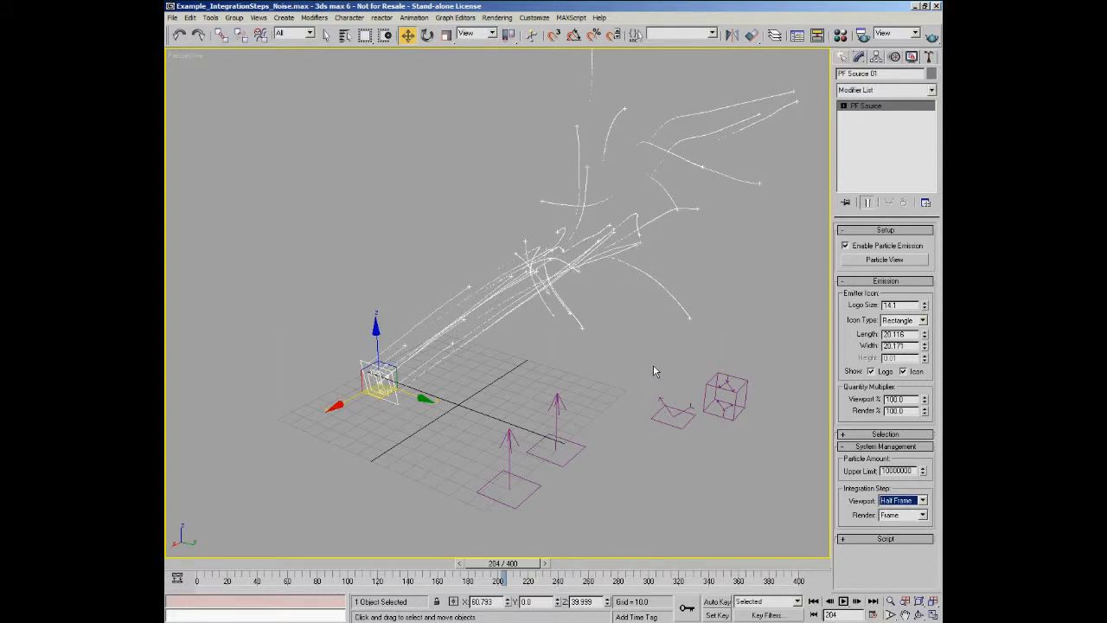
pyautogui.click(921, 501)
pyautogui.click(918, 528)
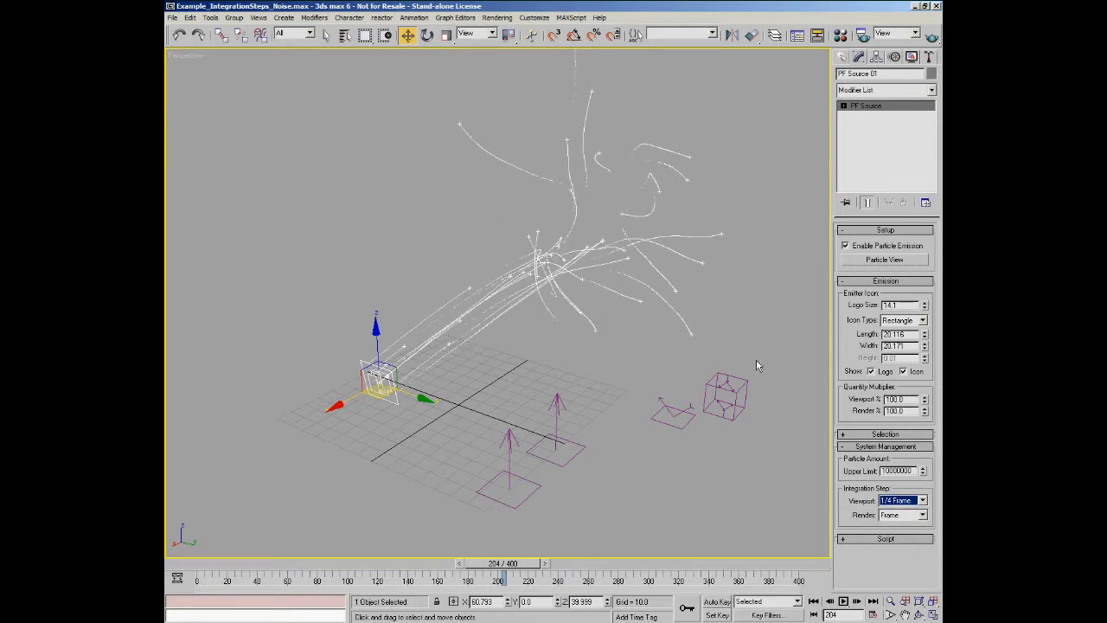
pyautogui.click(922, 501)
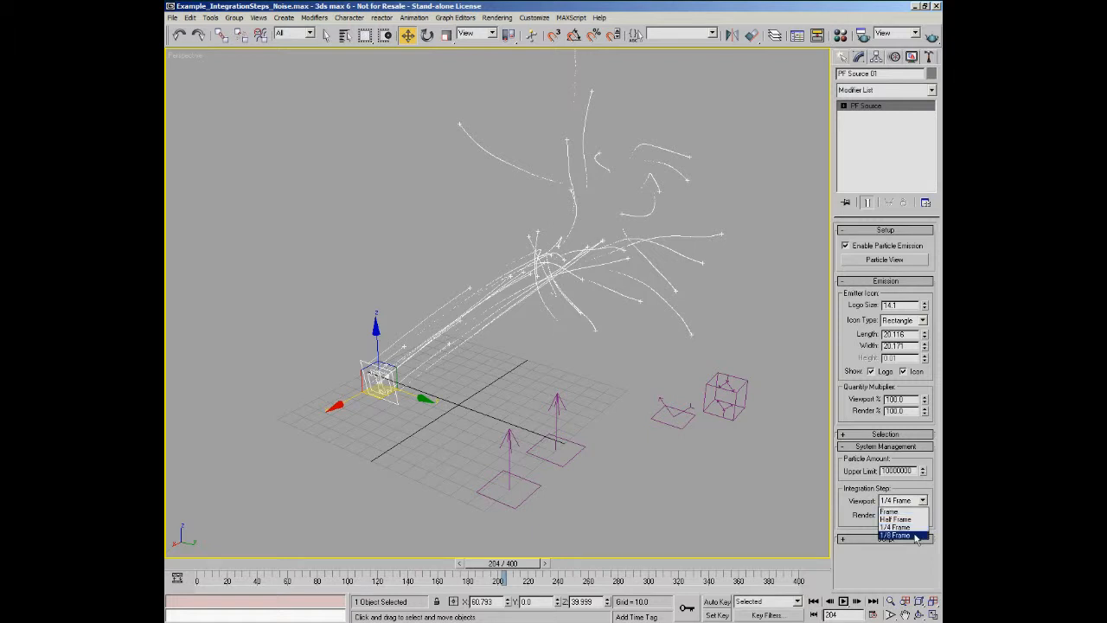
pyautogui.click(915, 536)
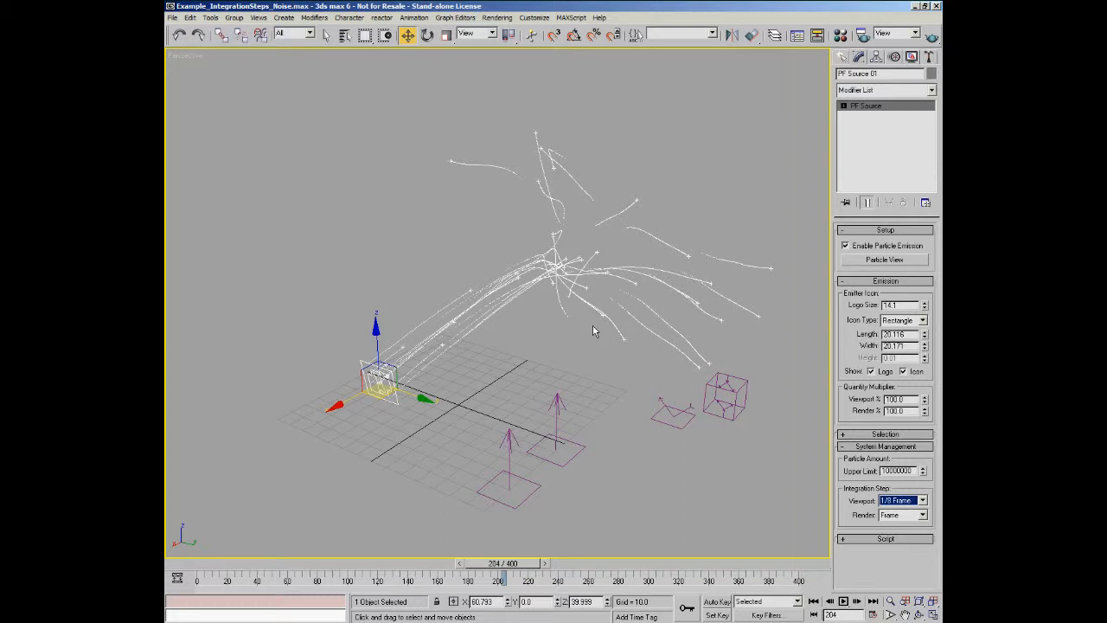
# Examine the particle trails from another angle and review the render integration step choices, leaving it at Frame.
pyautogui.keyDown('alt'); pyautogui.moveTo(583, 348); pyautogui.dragTo(522, 388, button='middle'); pyautogui.keyUp('alt')
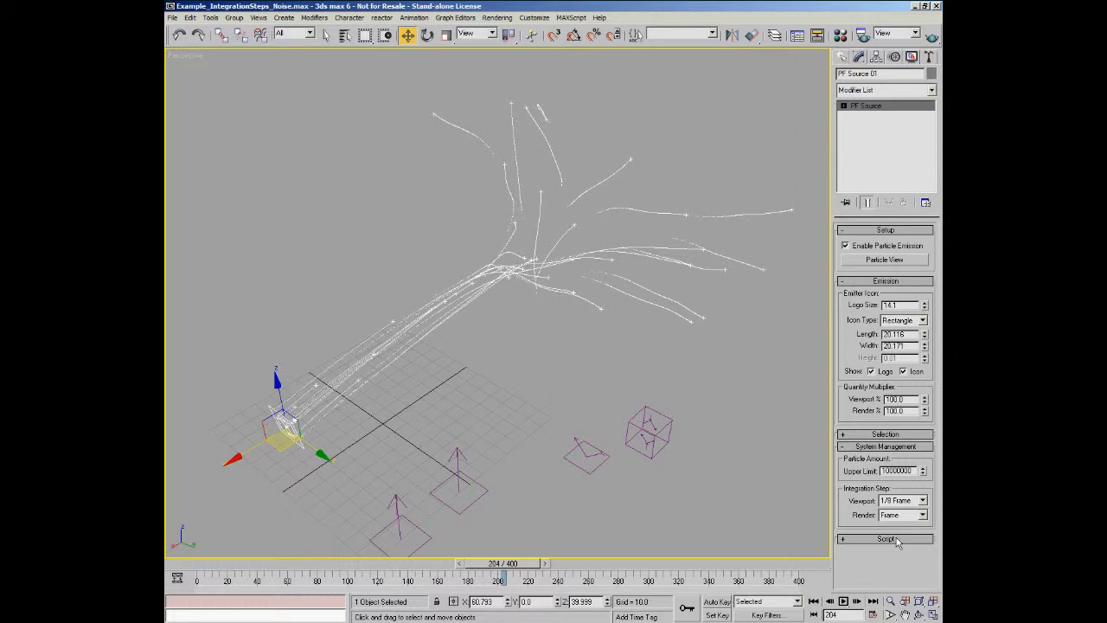
pyautogui.click(922, 515)
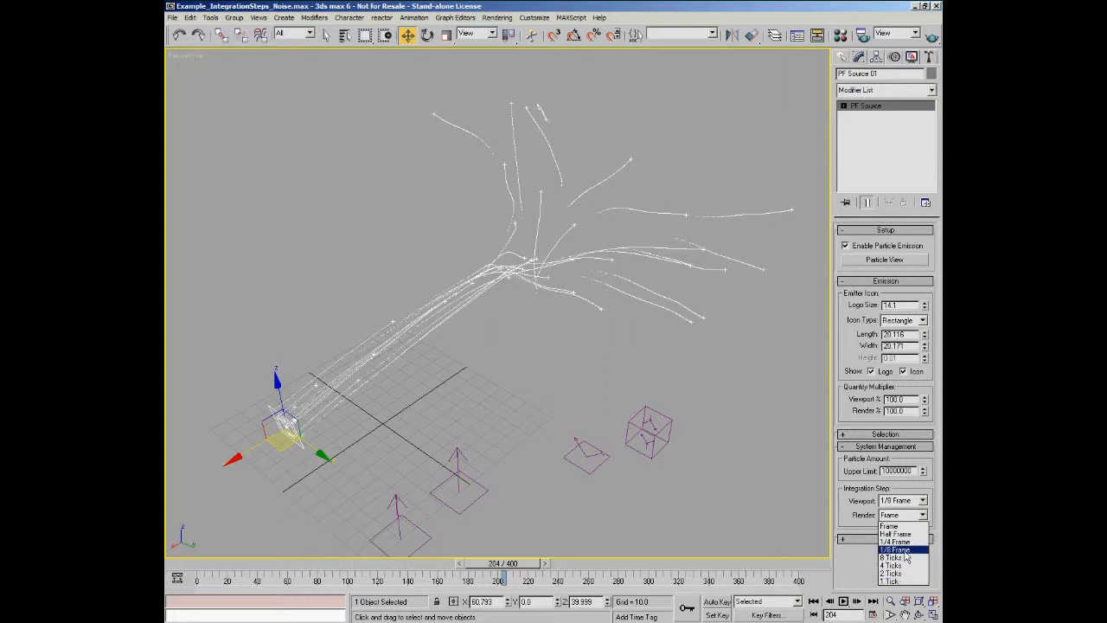
pyautogui.click(849, 575)
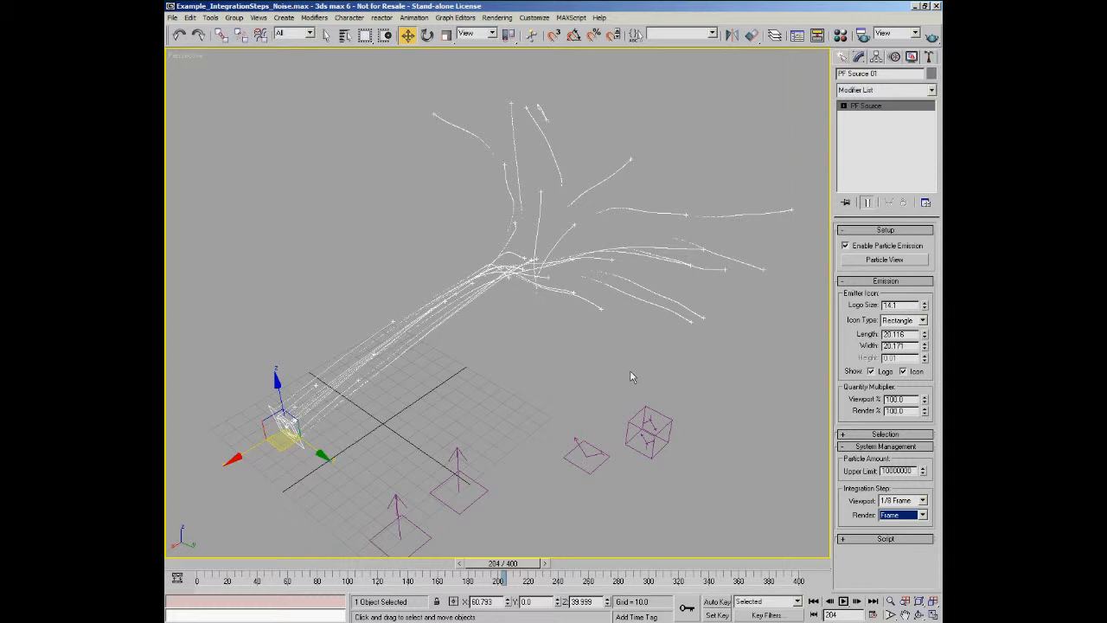
pyautogui.moveTo(518, 497); pyautogui.dragTo(526, 477, button='middle')
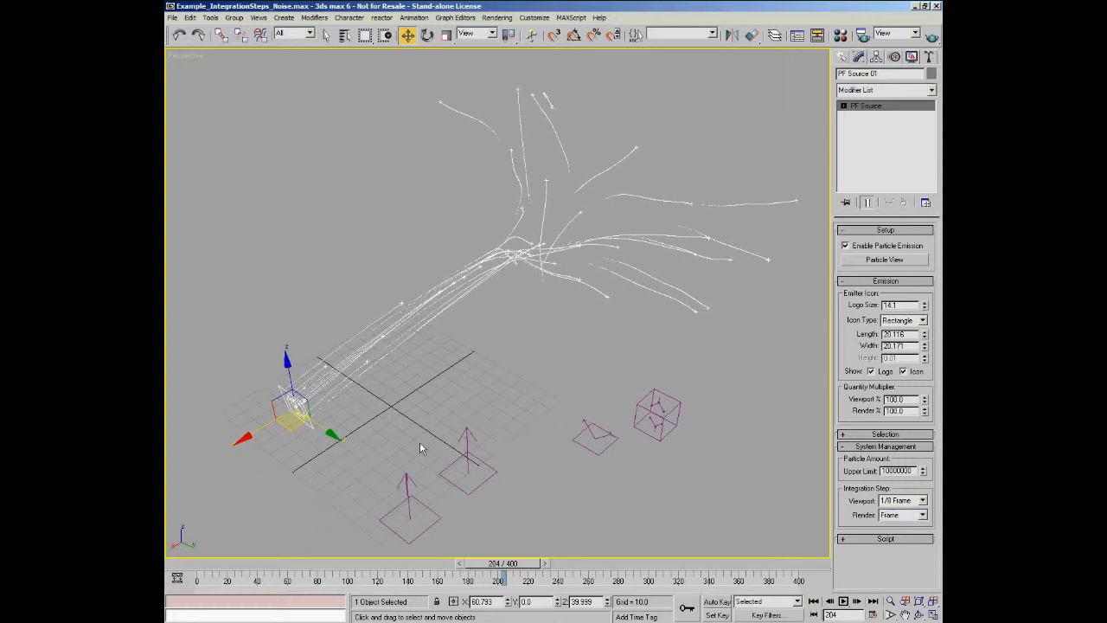
pyautogui.click(550, 377)
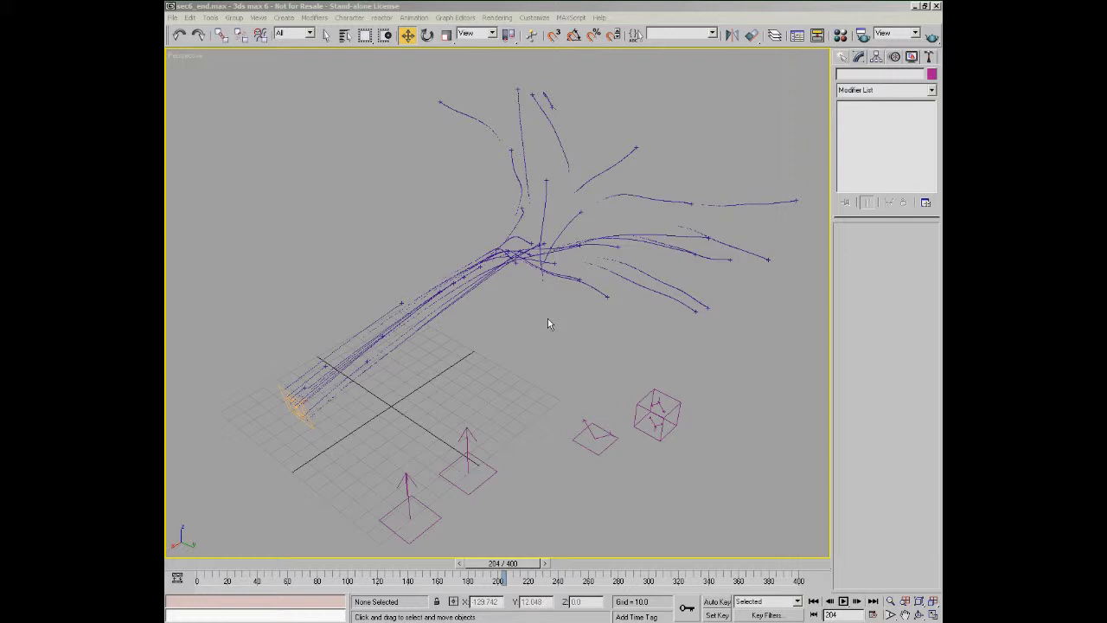
# Delete the whole particle flow in Particle View, including the PF Source and both events.
pyautogui.press('6')
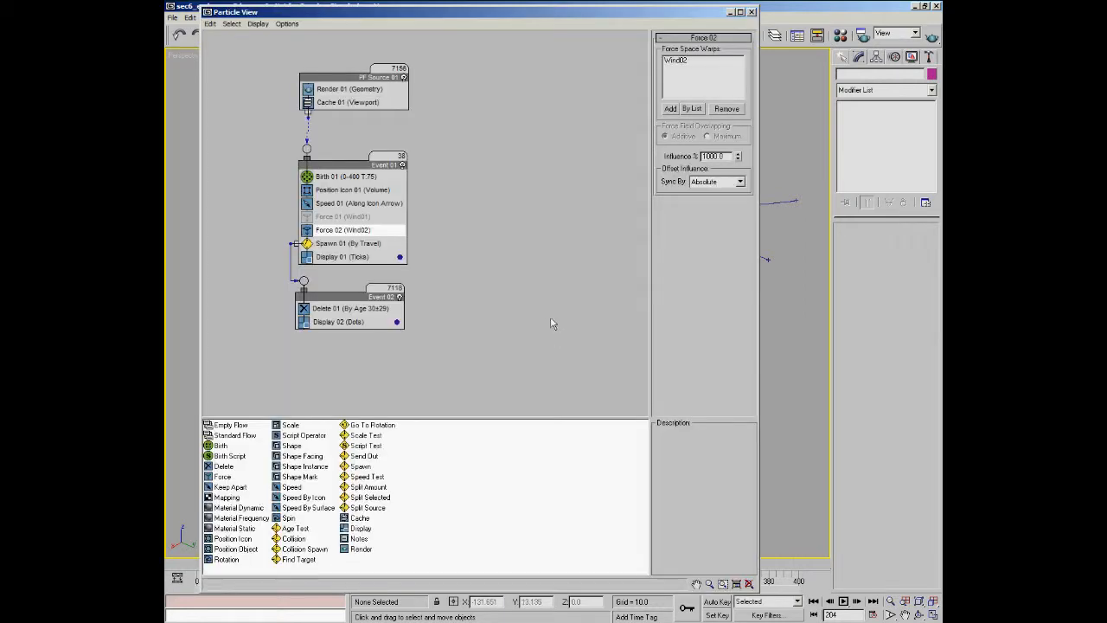
pyautogui.moveTo(278, 55); pyautogui.dragTo(447, 361)
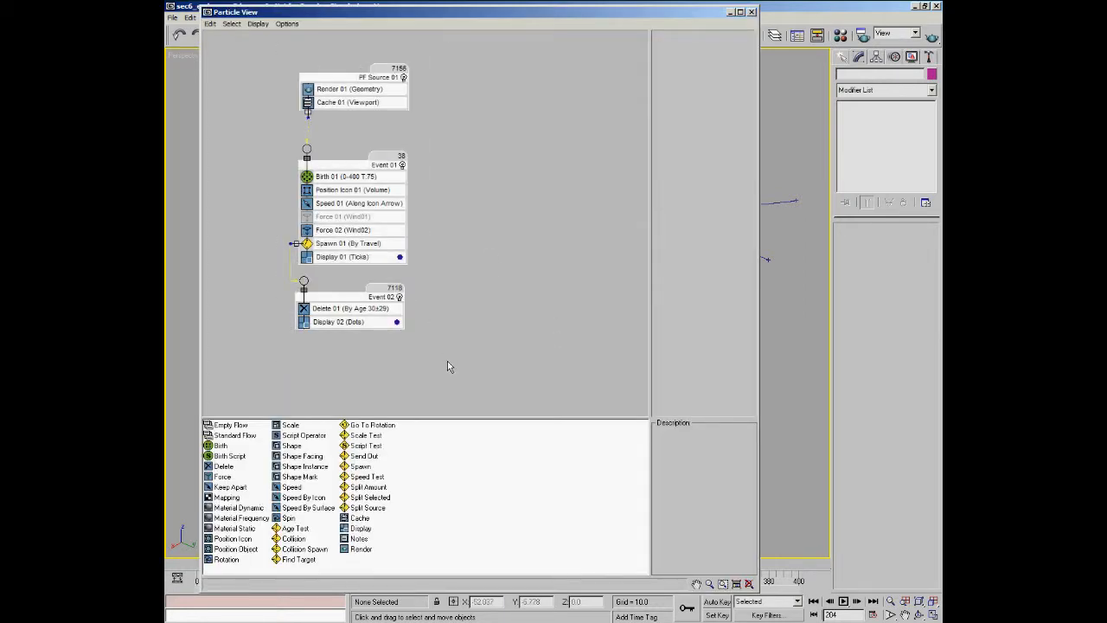
pyautogui.press('Delete')
pyautogui.click(752, 11)
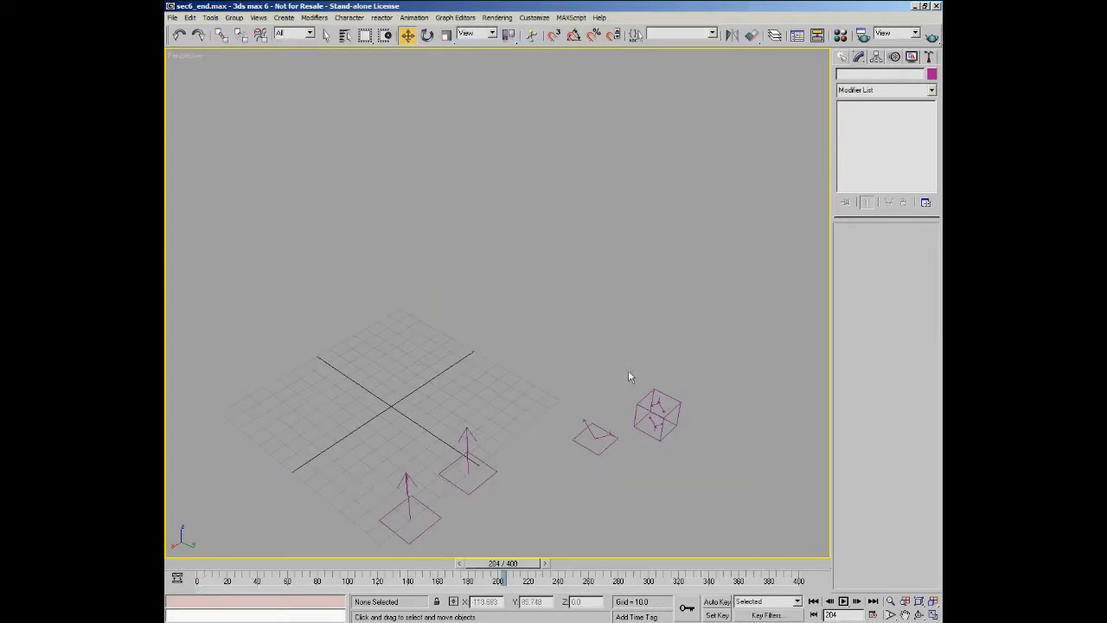
# Delete the four remaining space warp objects around the grid to empty the scene.
pyautogui.moveTo(510, 439); pyautogui.dragTo(519, 395, button='middle')
pyautogui.moveTo(522, 351); pyautogui.dragTo(410, 487)
pyautogui.press('Delete')
pyautogui.moveTo(572, 325); pyautogui.dragTo(716, 420)
pyautogui.press('Delete')
pyautogui.keyDown('alt'); pyautogui.moveTo(550, 426); pyautogui.dragTo(504, 381, button='middle'); pyautogui.keyUp('alt')
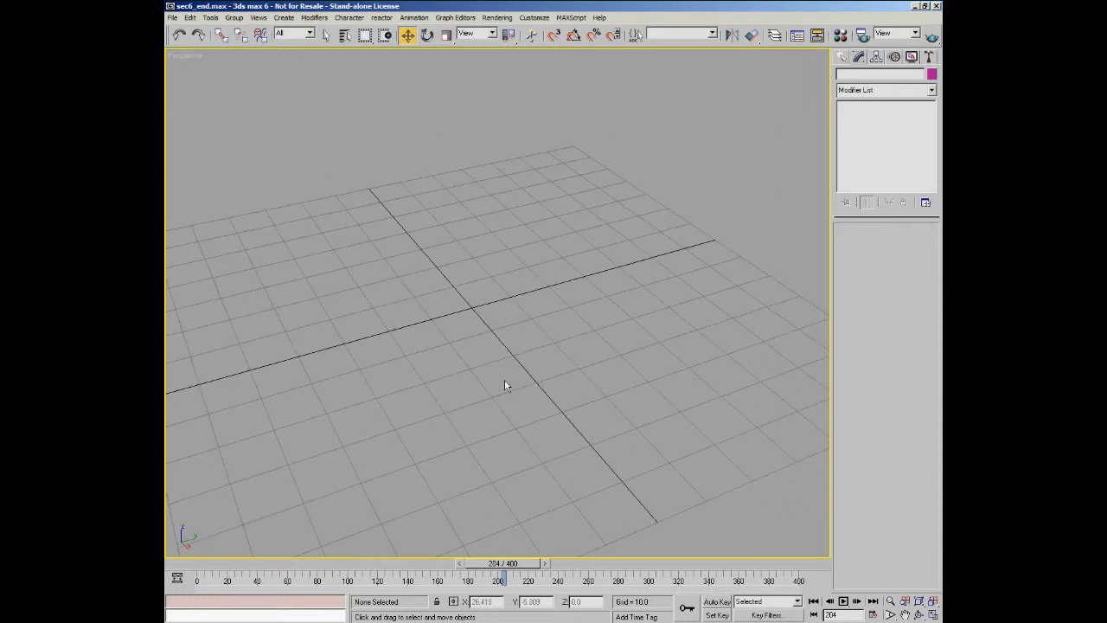
# Create a planar Deflector about 140 wide and 141 long covering the home grid, and hide the grid.
pyautogui.click(844, 57)
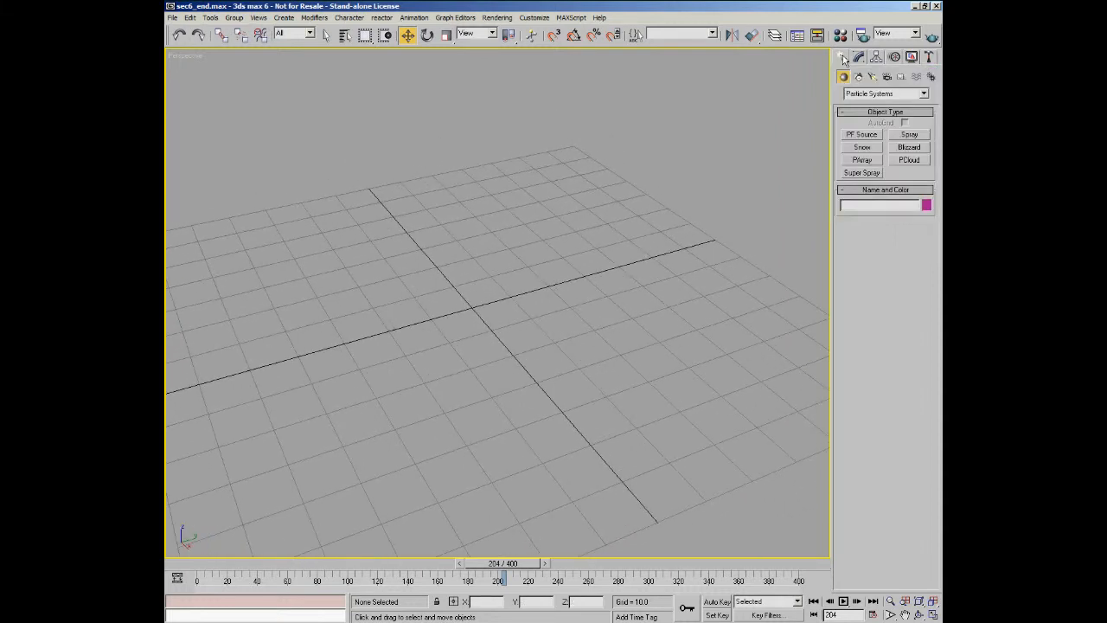
pyautogui.click(917, 77)
pyautogui.click(923, 93)
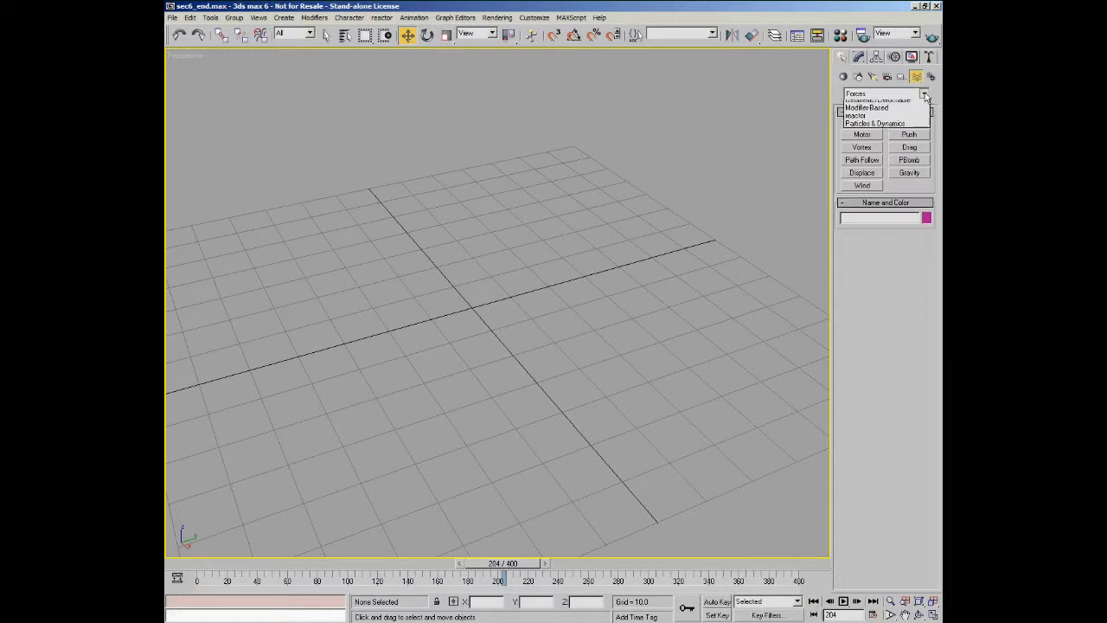
pyautogui.click(922, 113)
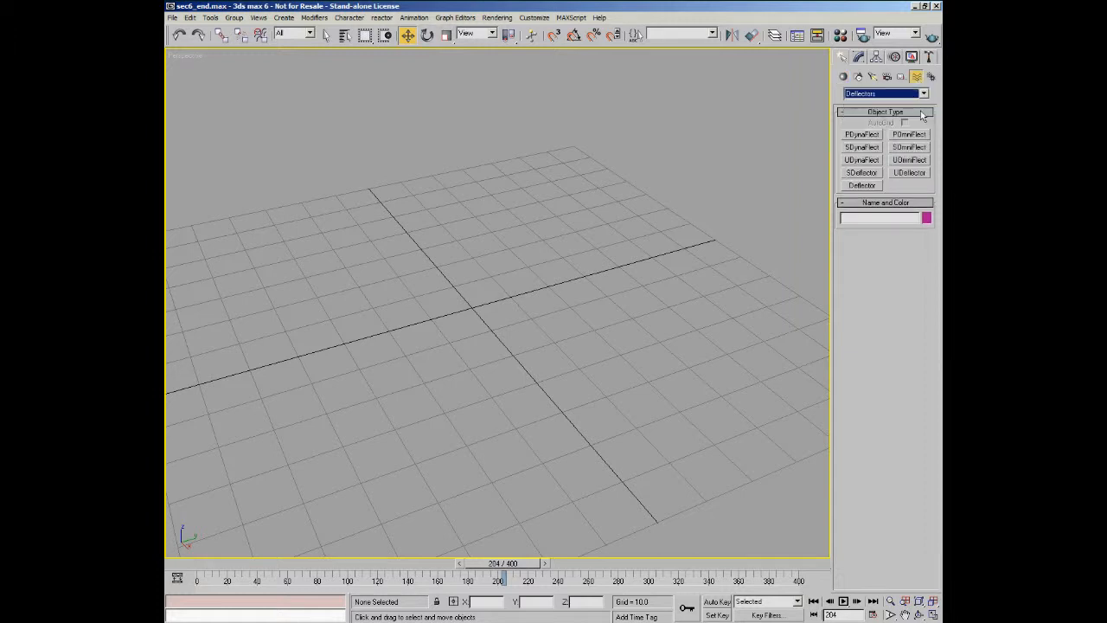
pyautogui.click(862, 185)
pyautogui.scroll(-3, 676, 281)
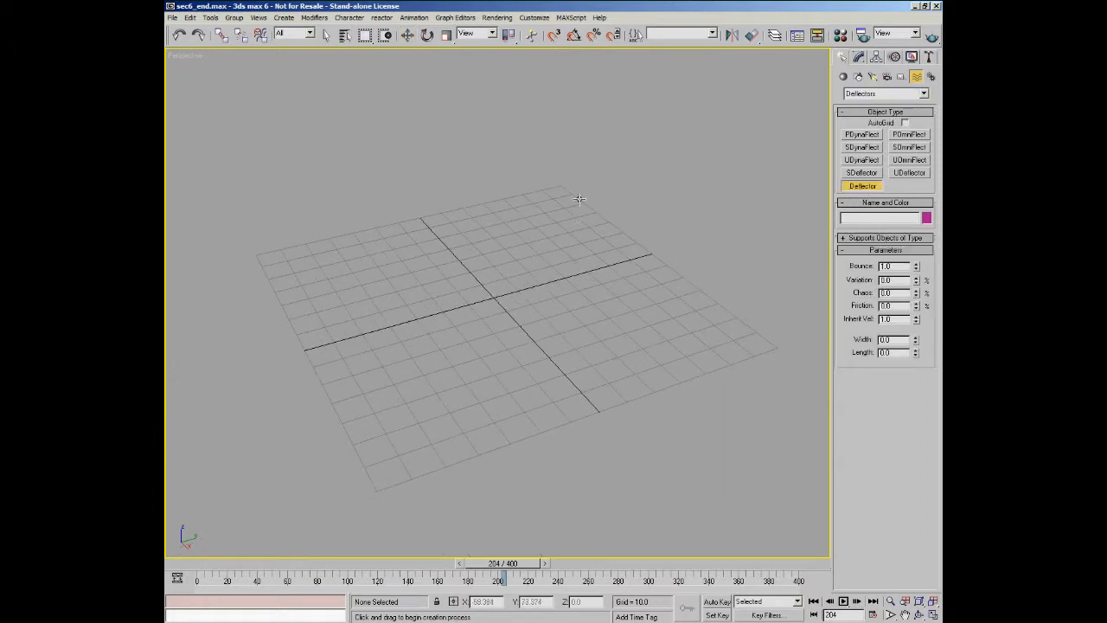
pyautogui.moveTo(562, 186); pyautogui.dragTo(375, 491)
pyautogui.press('g')
pyautogui.moveTo(513, 387)
pyautogui.mouseDown(button='middle')
pyautogui.moveTo(511, 398)
pyautogui.moveTo(524, 398)
pyautogui.moveTo(513, 387)
pyautogui.mouseUp(button='middle')
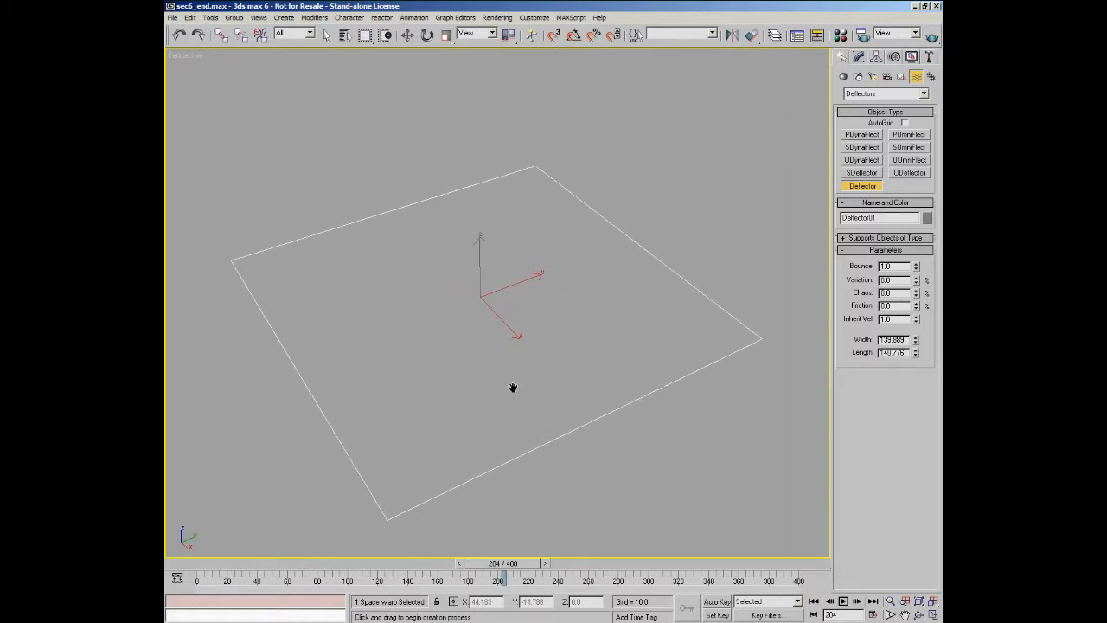
# Create a spherical SDeflector at the plane's centre and raise it to about Z 23.6 so it rests on the planar deflector.
pyautogui.click(861, 172)
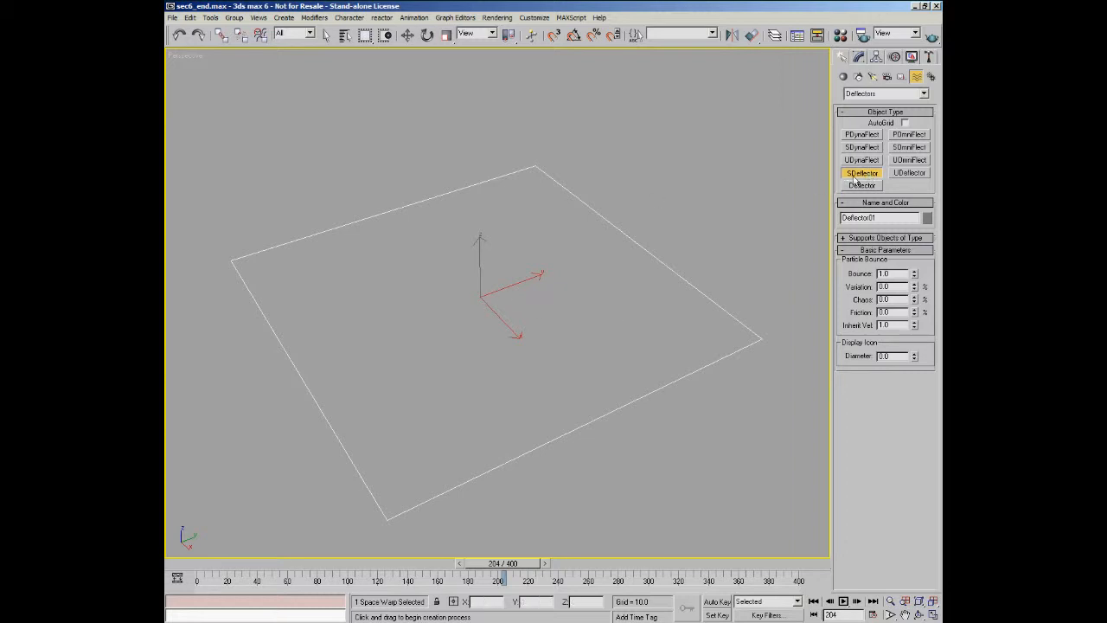
pyautogui.moveTo(480, 294); pyautogui.dragTo(503, 292)
pyautogui.click(407, 35)
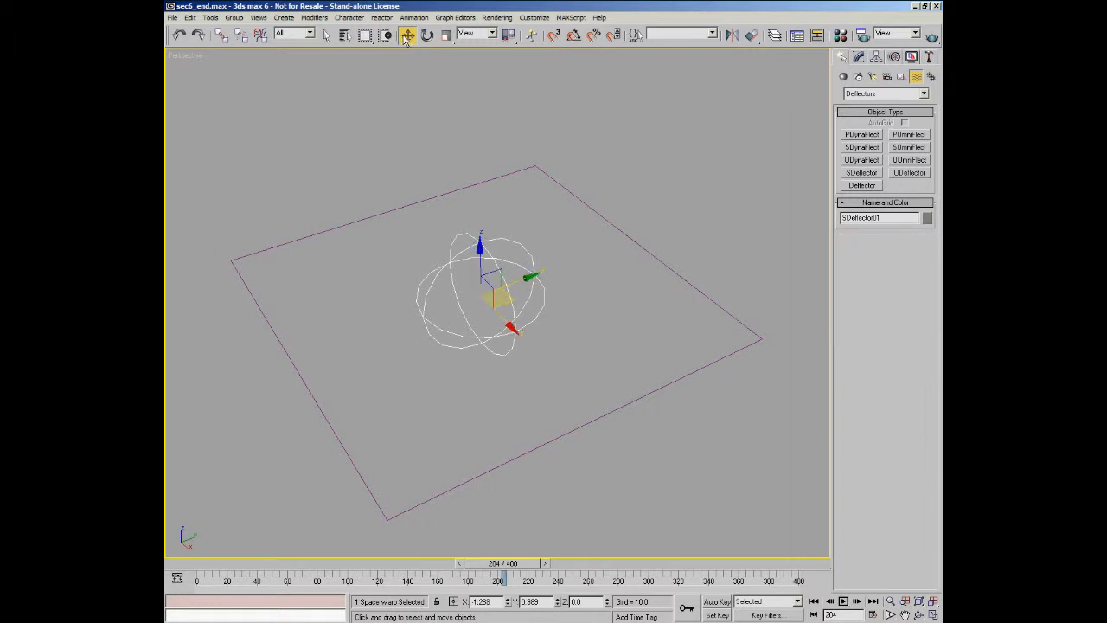
pyautogui.press('f')
pyautogui.scroll(3, 516, 312)
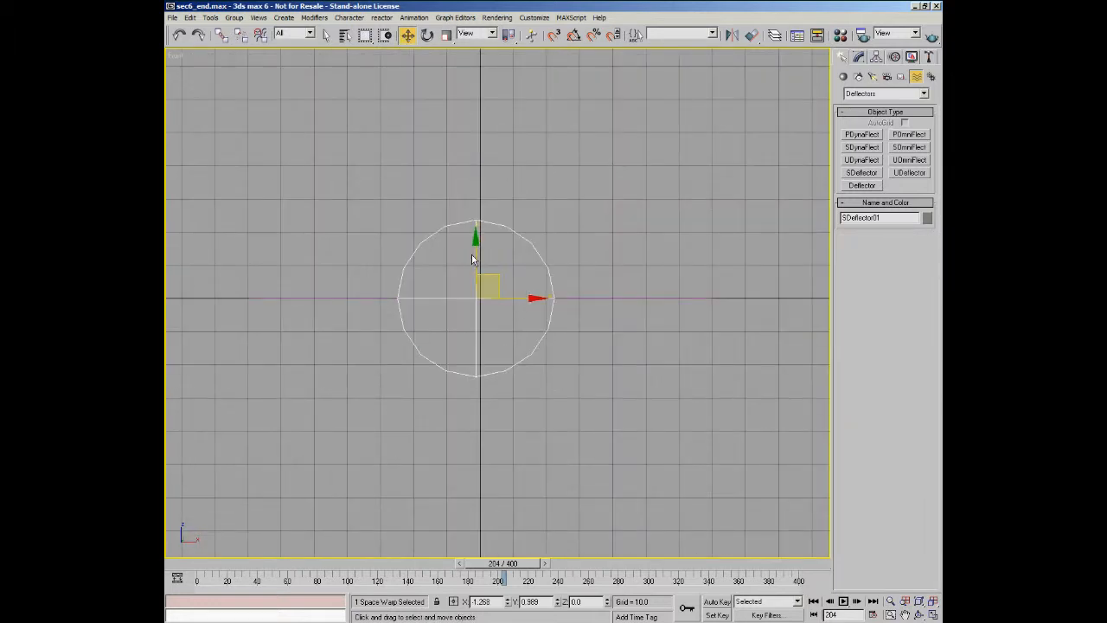
pyautogui.moveTo(478, 251); pyautogui.dragTo(482, 172)
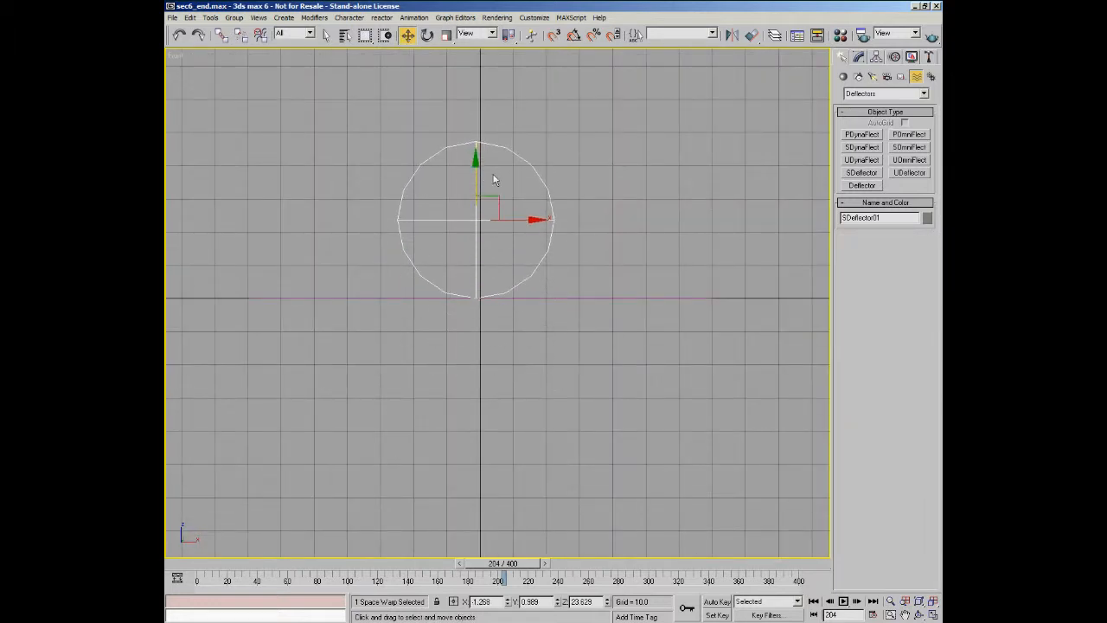
pyautogui.moveTo(516, 219); pyautogui.dragTo(520, 220)
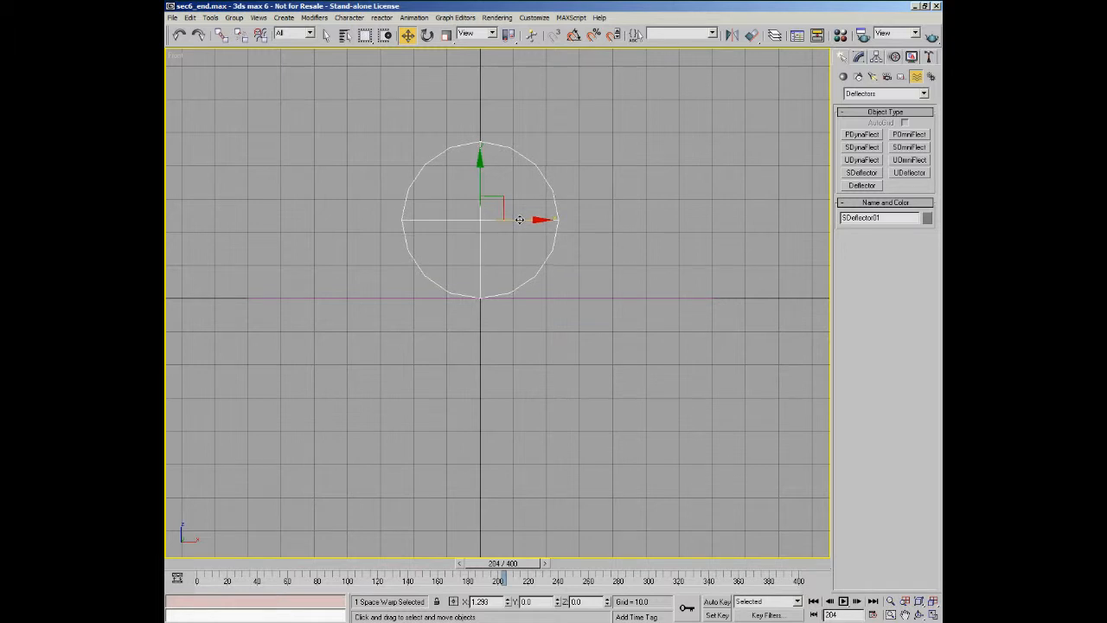
pyautogui.press('p')
pyautogui.keyDown('alt'); pyautogui.moveTo(506, 352); pyautogui.dragTo(516, 345, button='middle'); pyautogui.keyUp('alt')
pyautogui.click(679, 155)
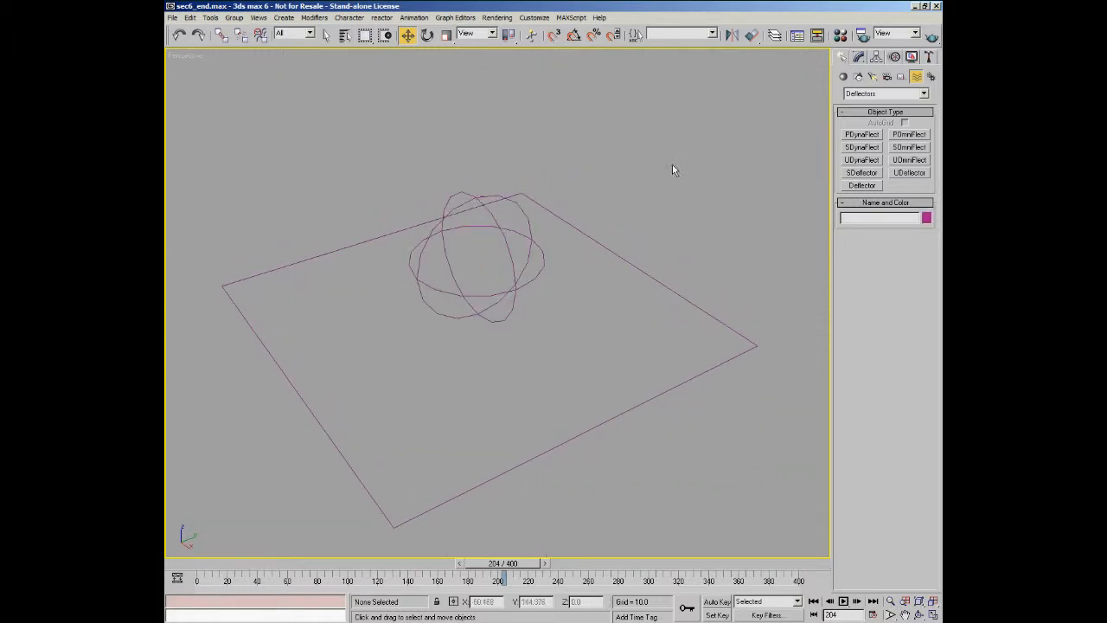
# Create a PF Source with an icon about 11.6 long and 12.4 wide near the planar deflector's far edge.
pyautogui.click(843, 77)
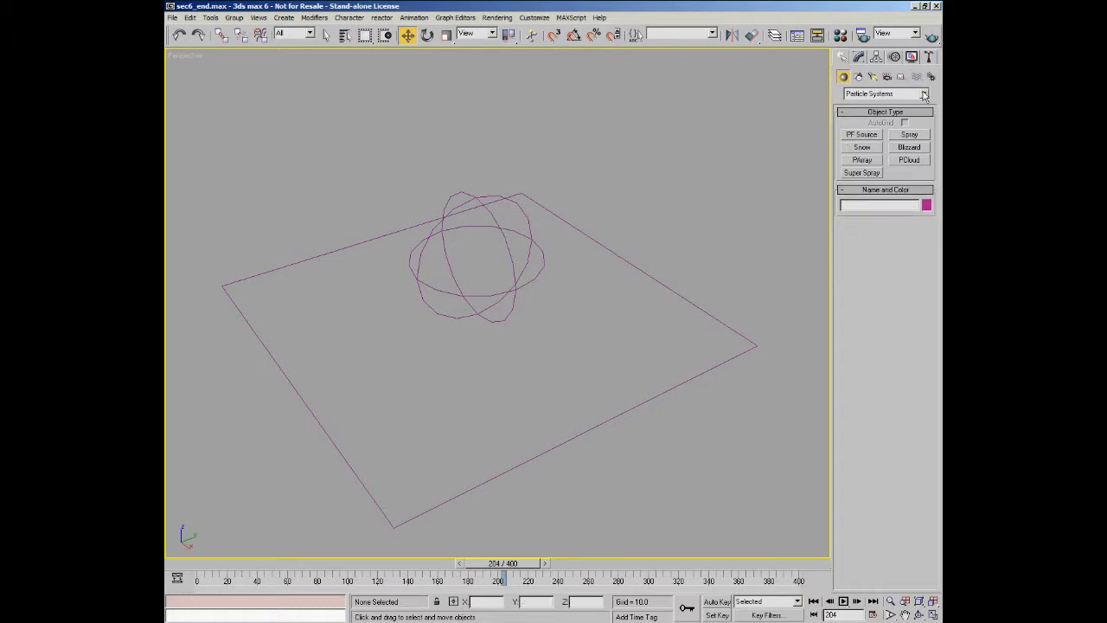
pyautogui.click(924, 94)
pyautogui.click(920, 128)
pyautogui.click(861, 134)
pyautogui.moveTo(597, 248); pyautogui.dragTo(601, 259)
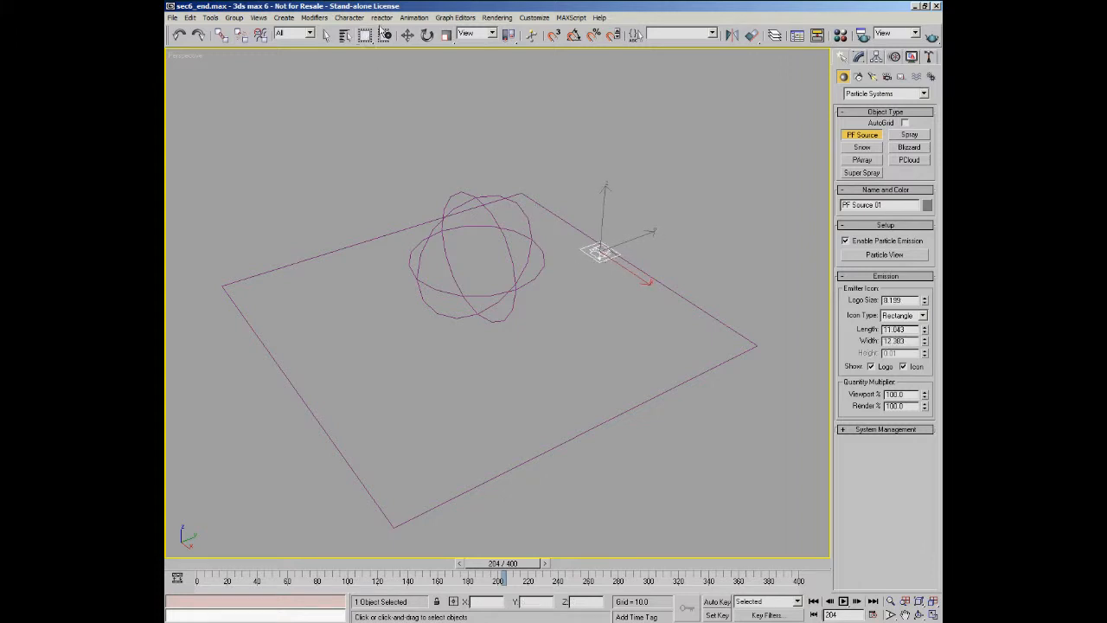
# Raise the PF Source to about Z 37 at about Y 69, above the planar deflector's edge.
pyautogui.click(408, 34)
pyautogui.press('f')
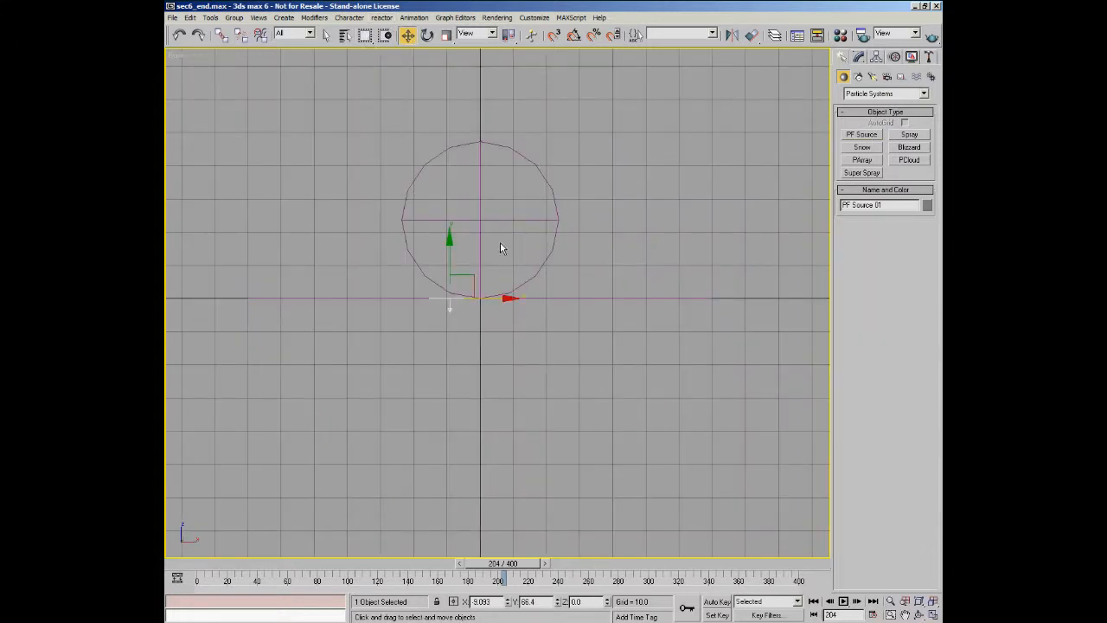
pyautogui.moveTo(495, 246); pyautogui.dragTo(482, 301, button='middle')
pyautogui.press('l')
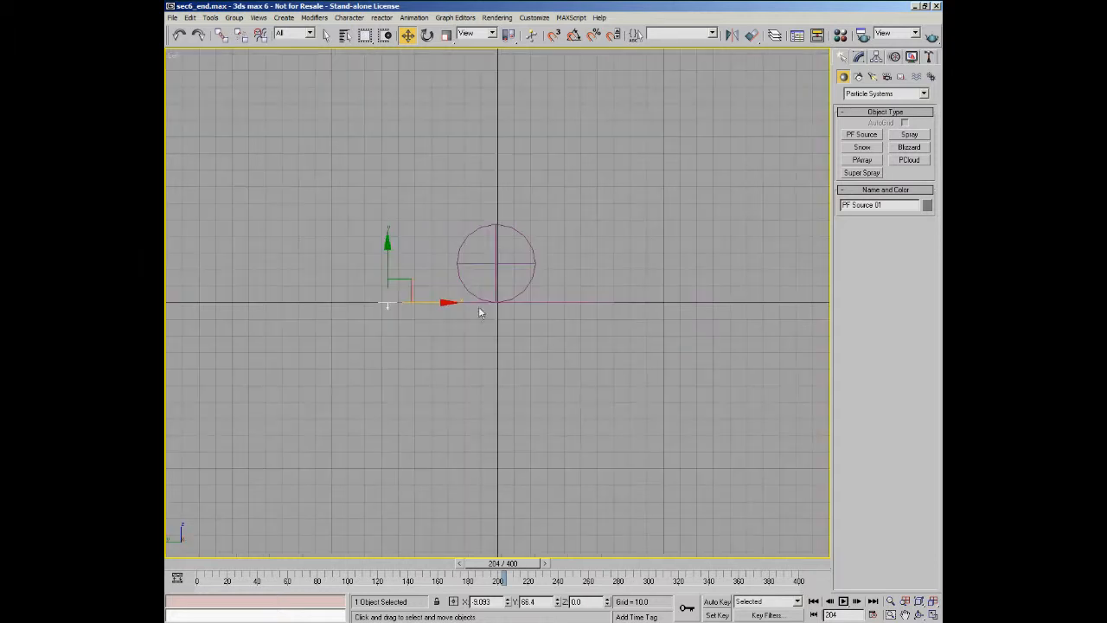
pyautogui.moveTo(410, 281); pyautogui.dragTo(405, 221)
# Return the animation to frame 0 and rotate the PF Source diagonally so it faces the spherical deflector.
pyautogui.moveTo(217, 563); pyautogui.dragTo(180, 569)
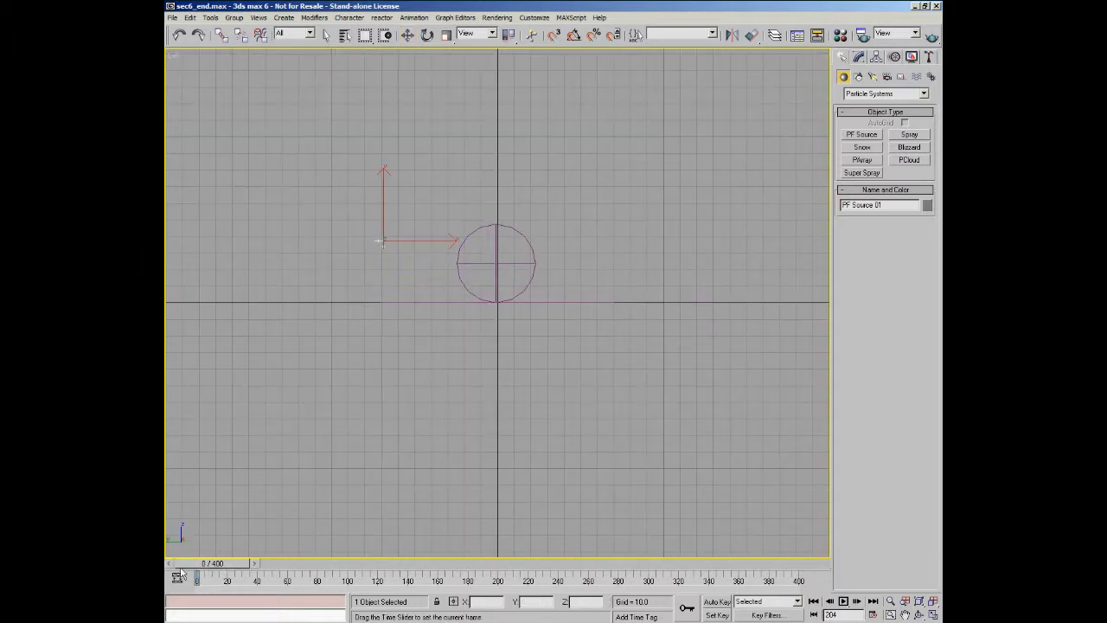
pyautogui.click(428, 34)
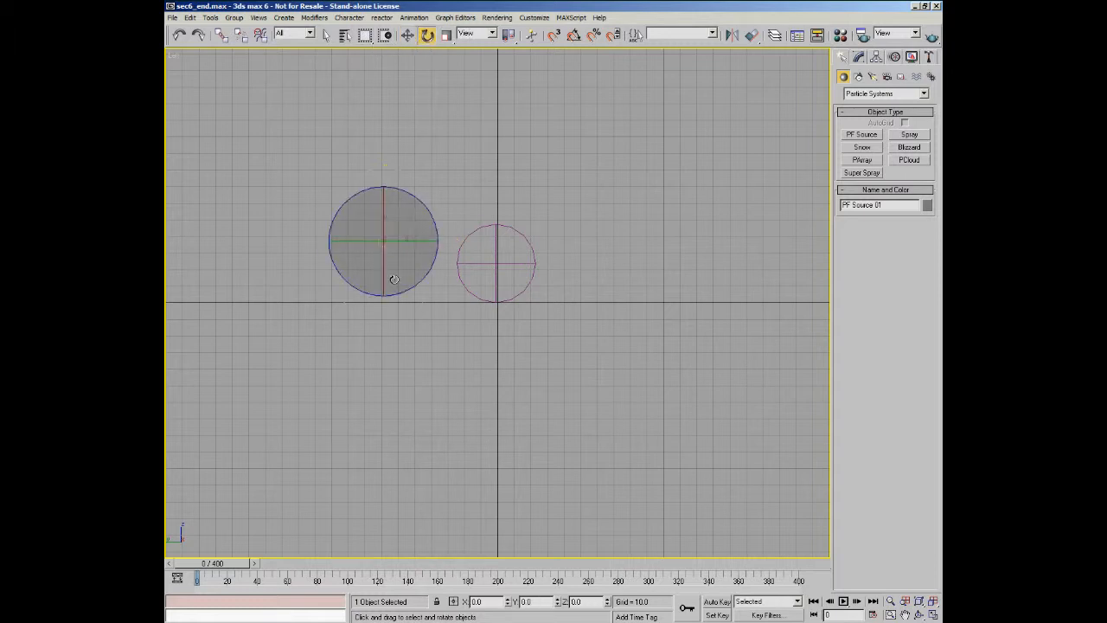
pyautogui.moveTo(422, 211); pyautogui.dragTo(187, 246)
pyautogui.moveTo(336, 282); pyautogui.dragTo(351, 280)
pyautogui.click(407, 34)
pyautogui.moveTo(438, 180); pyautogui.dragTo(440, 224, button='middle')
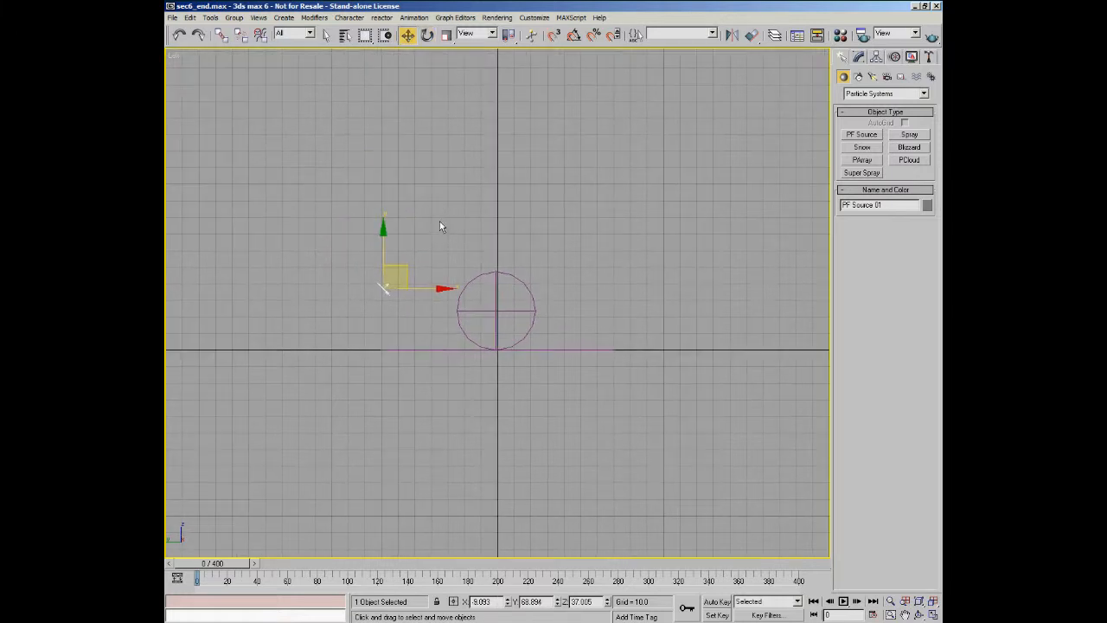
# Review the default flow in Particle View, then inspect the spherical deflector and the planar deflector's parameters.
pyautogui.press('6')
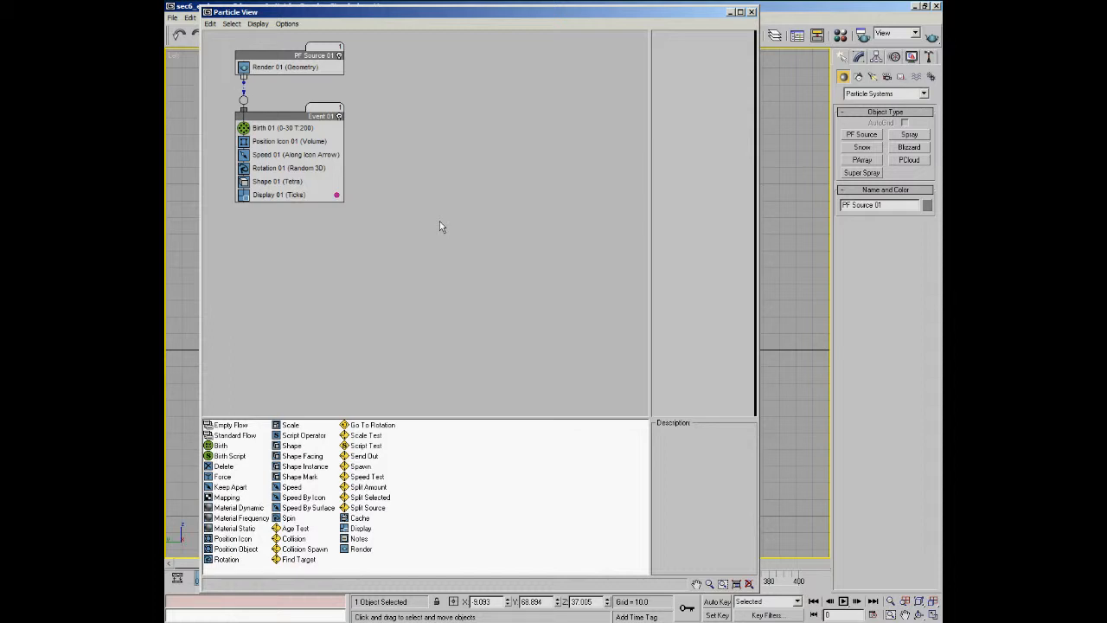
pyautogui.click(751, 12)
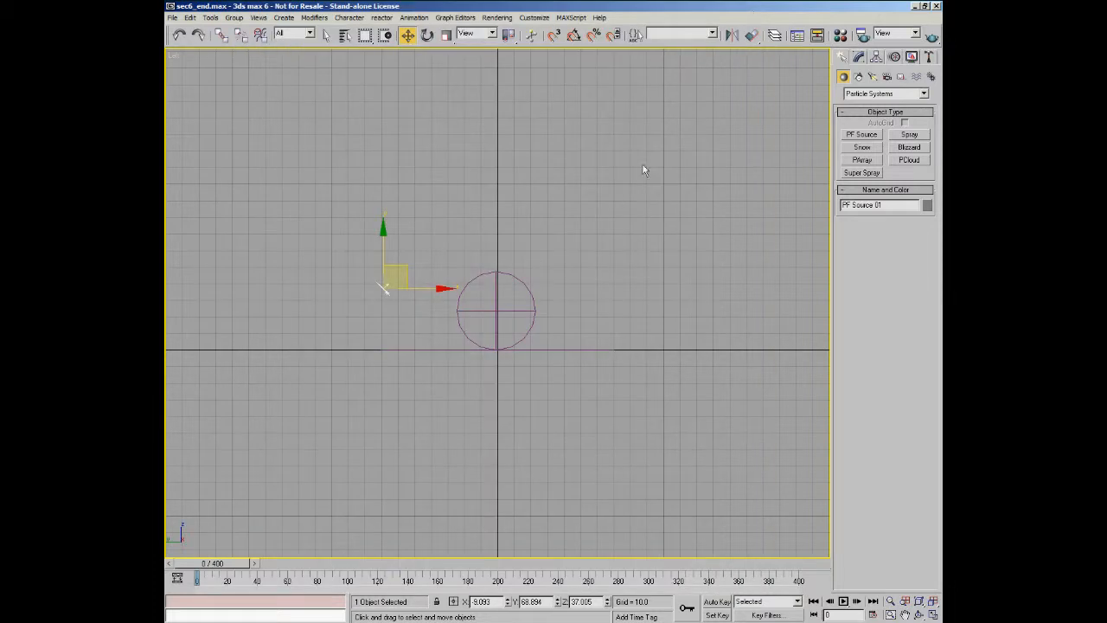
pyautogui.press('p')
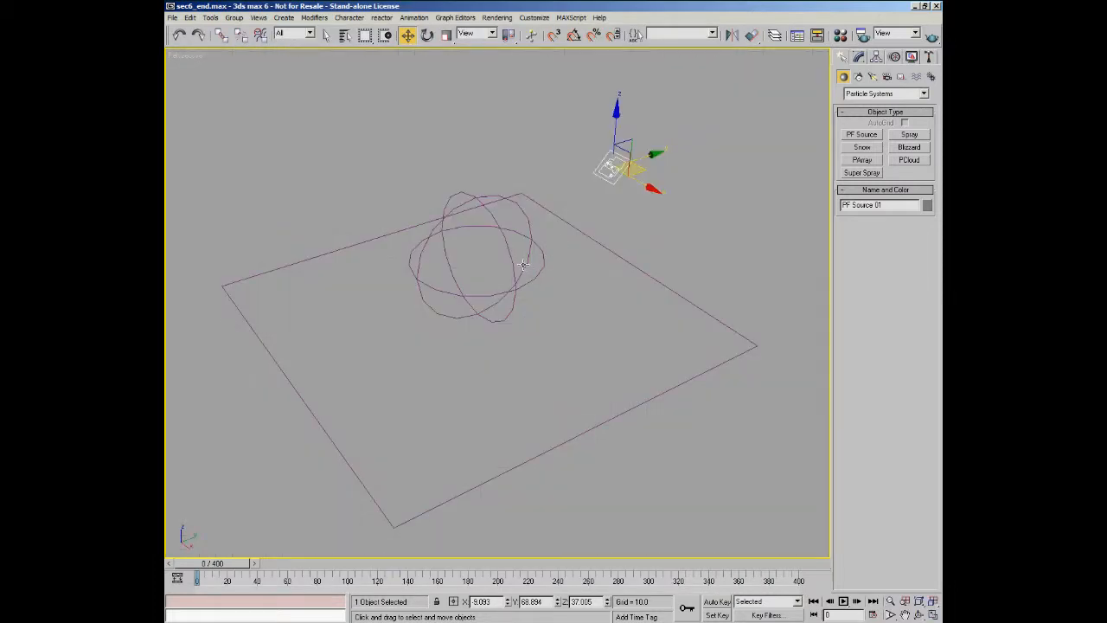
pyautogui.keyDown('alt'); pyautogui.moveTo(549, 263); pyautogui.dragTo(507, 263, button='middle'); pyautogui.keyUp('alt')
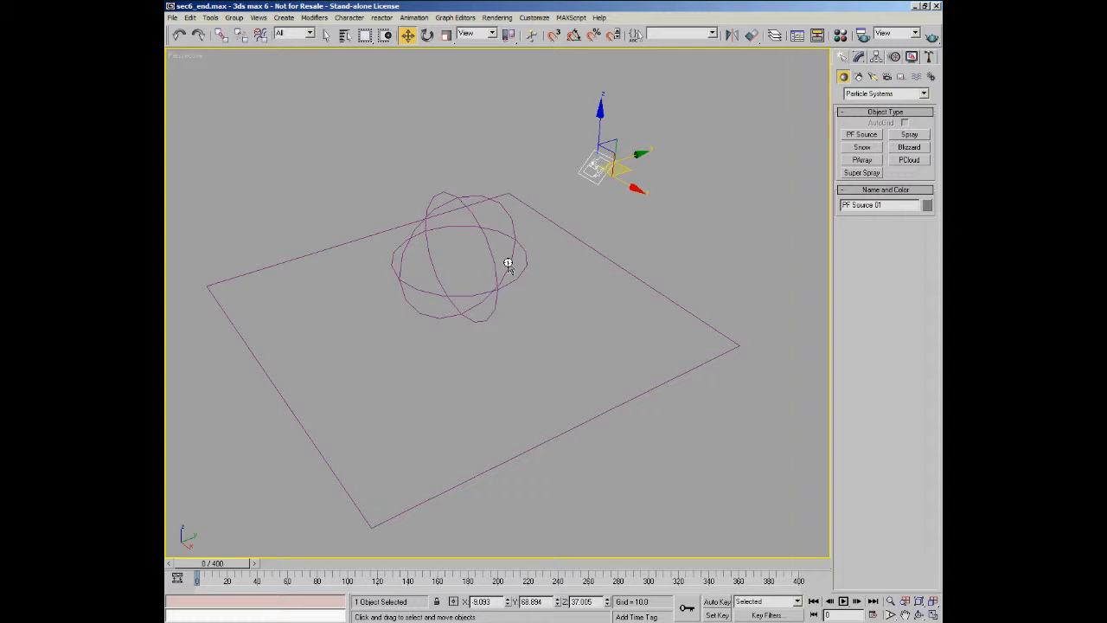
pyautogui.click(504, 211)
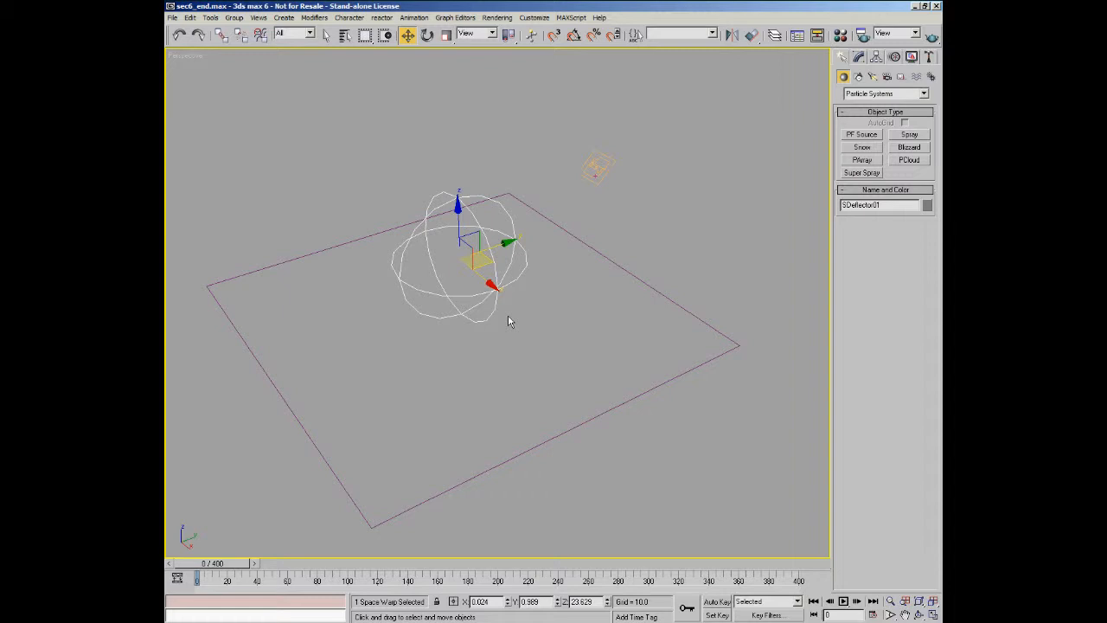
pyautogui.moveTo(508, 321)
pyautogui.keyDown('alt'); pyautogui.mouseDown(button='middle')
pyautogui.moveTo(469, 271)
pyautogui.moveTo(451, 271)
pyautogui.moveTo(511, 298)
pyautogui.moveTo(497, 303)
pyautogui.mouseUp(button='middle'); pyautogui.keyUp('alt')
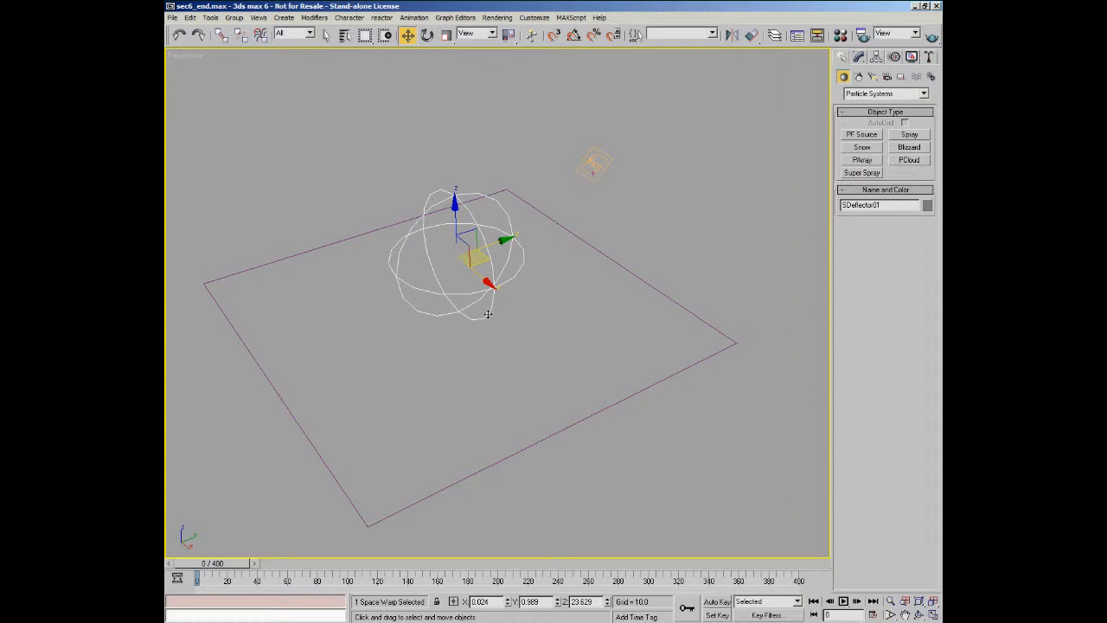
pyautogui.click(507, 189)
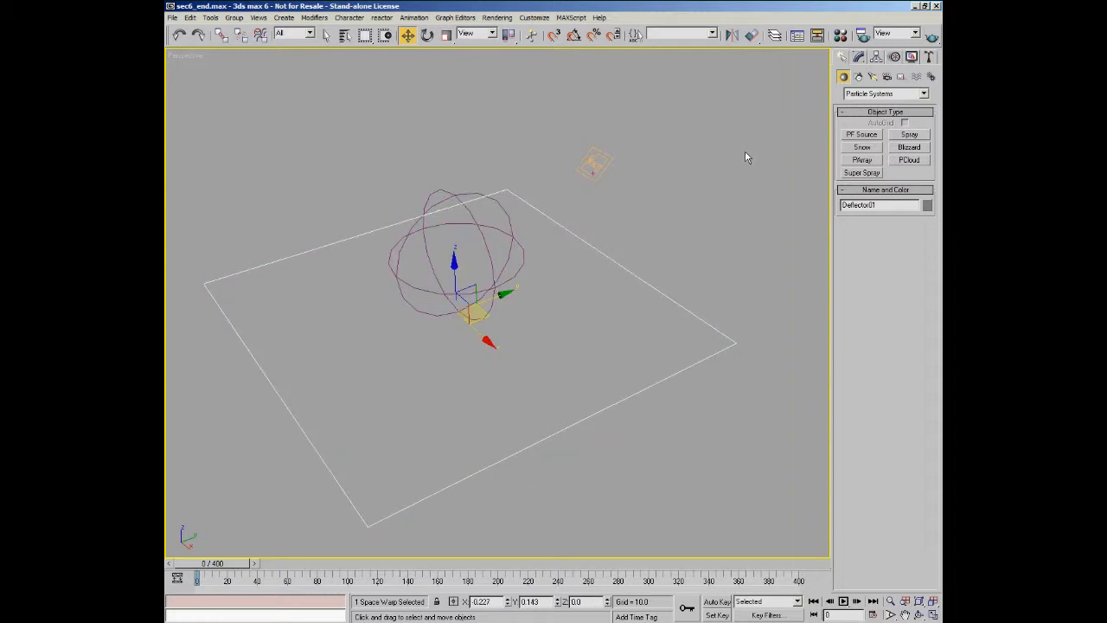
pyautogui.click(859, 57)
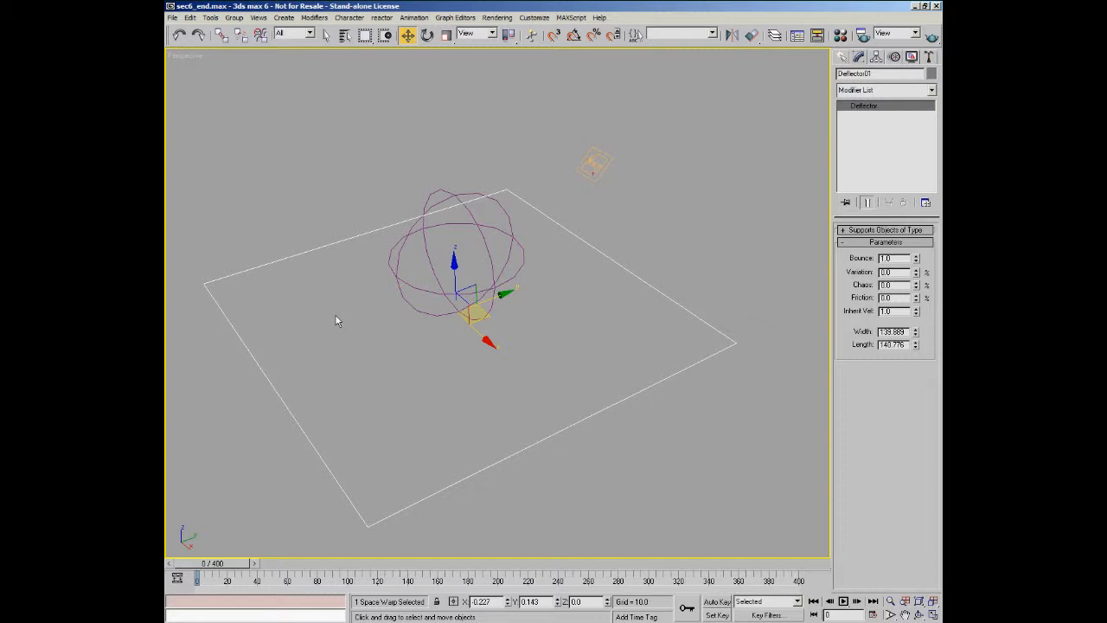
# Move the PF Source sideways to about X 2.3 so it lines up with the spherical deflector.
pyautogui.keyDown('alt'); pyautogui.moveTo(458, 270); pyautogui.dragTo(546, 263, button='middle'); pyautogui.keyUp('alt')
pyautogui.click(531, 137)
pyautogui.moveTo(557, 143); pyautogui.dragTo(583, 141)
pyautogui.keyDown('alt'); pyautogui.moveTo(703, 259); pyautogui.dragTo(593, 302, button='middle'); pyautogui.keyUp('alt')
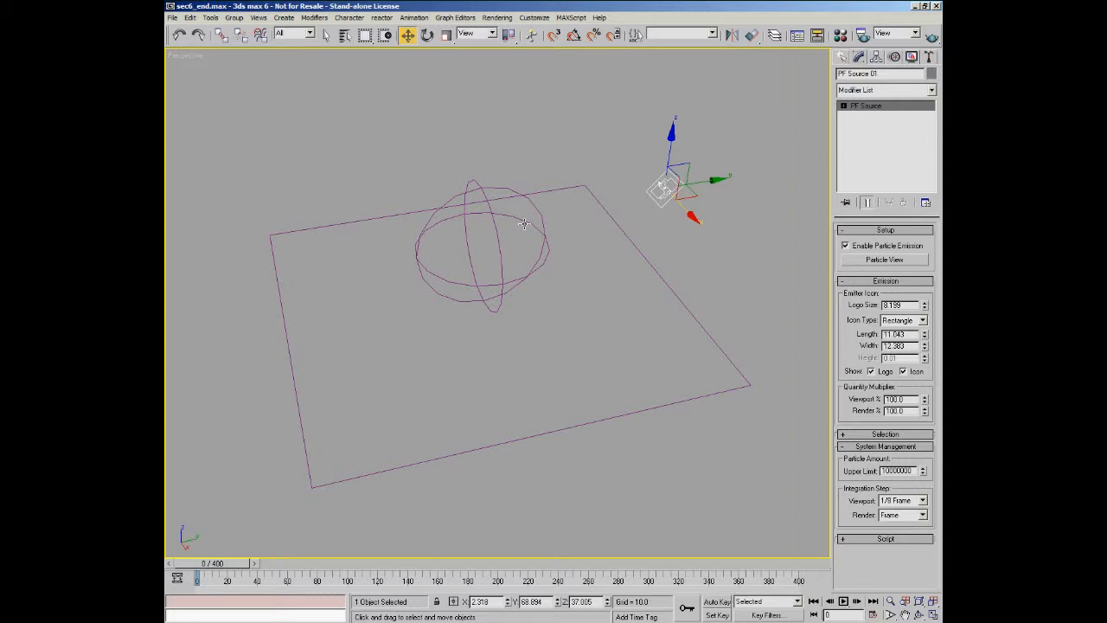
# Create a Gravity force with an icon size of about 4.5 beside the planar deflector's edge, and deselect it.
pyautogui.click(841, 59)
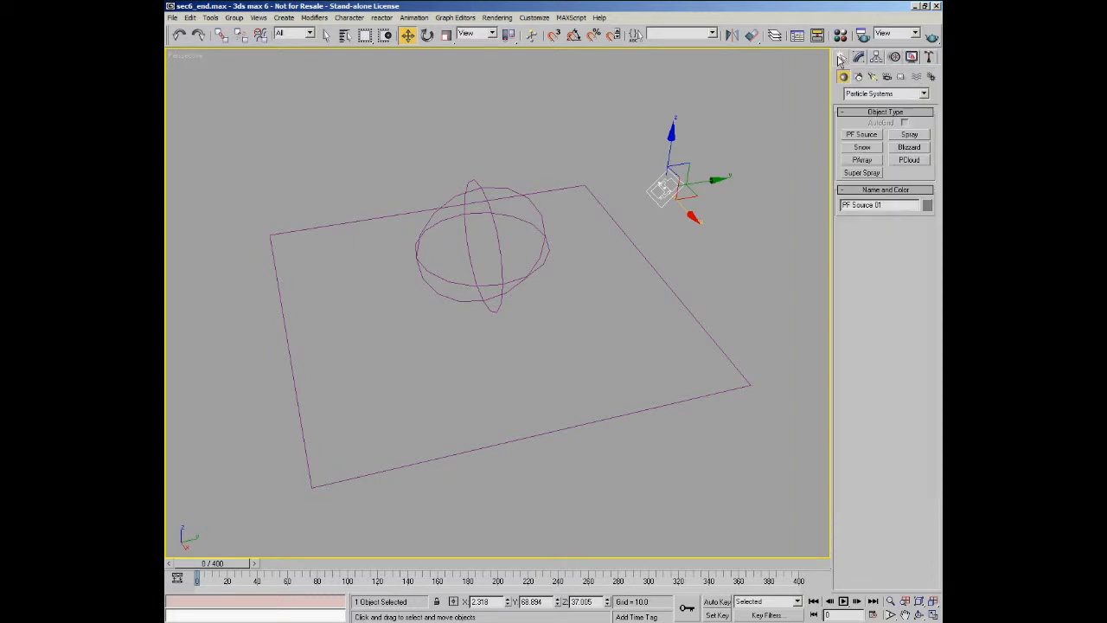
pyautogui.click(924, 93)
pyautogui.click(924, 92)
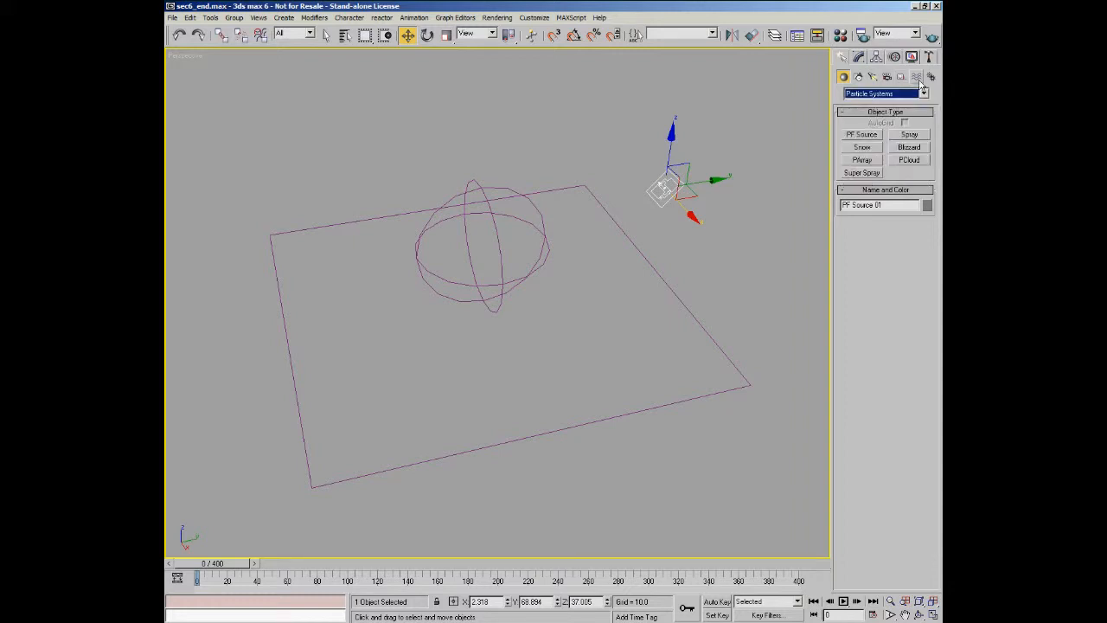
pyautogui.click(917, 77)
pyautogui.click(924, 94)
pyautogui.click(912, 110)
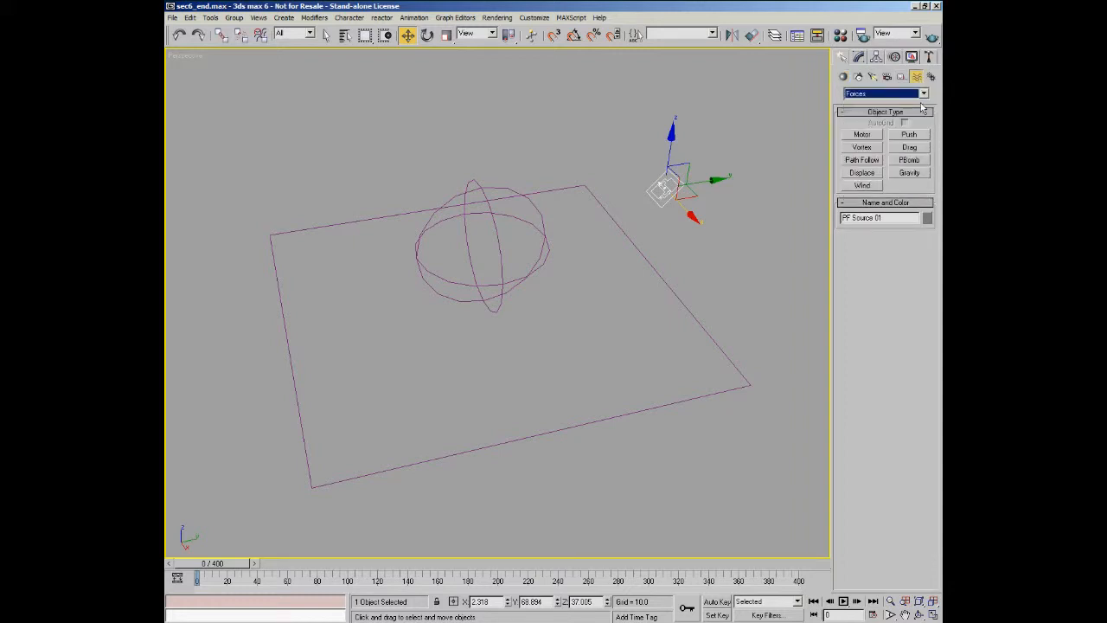
pyautogui.moveTo(717, 293); pyautogui.dragTo(701, 307, button='middle')
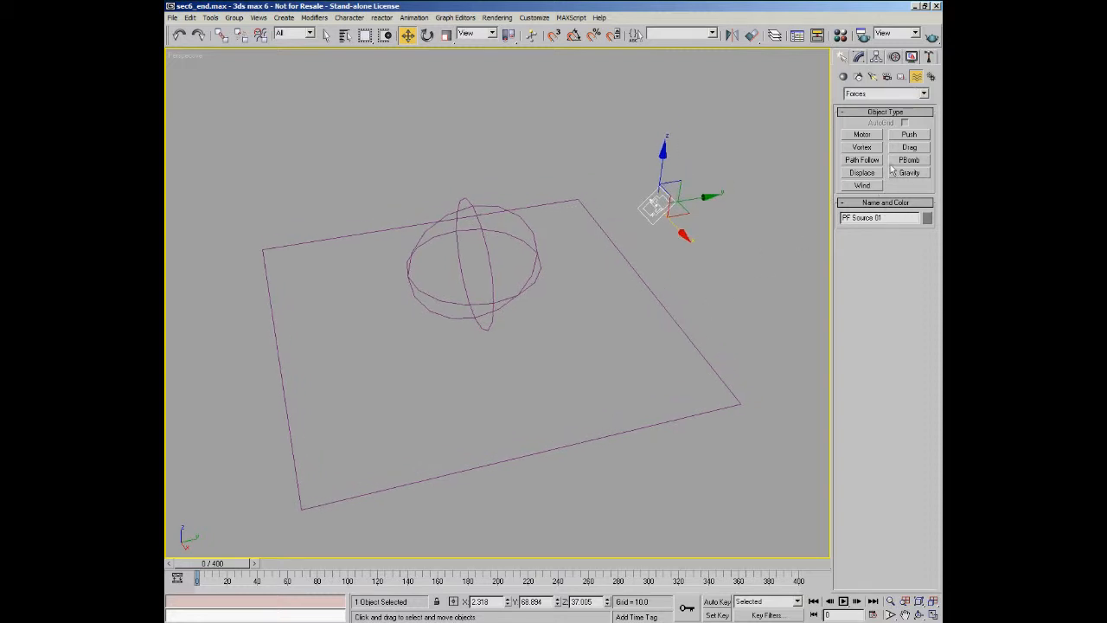
pyautogui.click(915, 174)
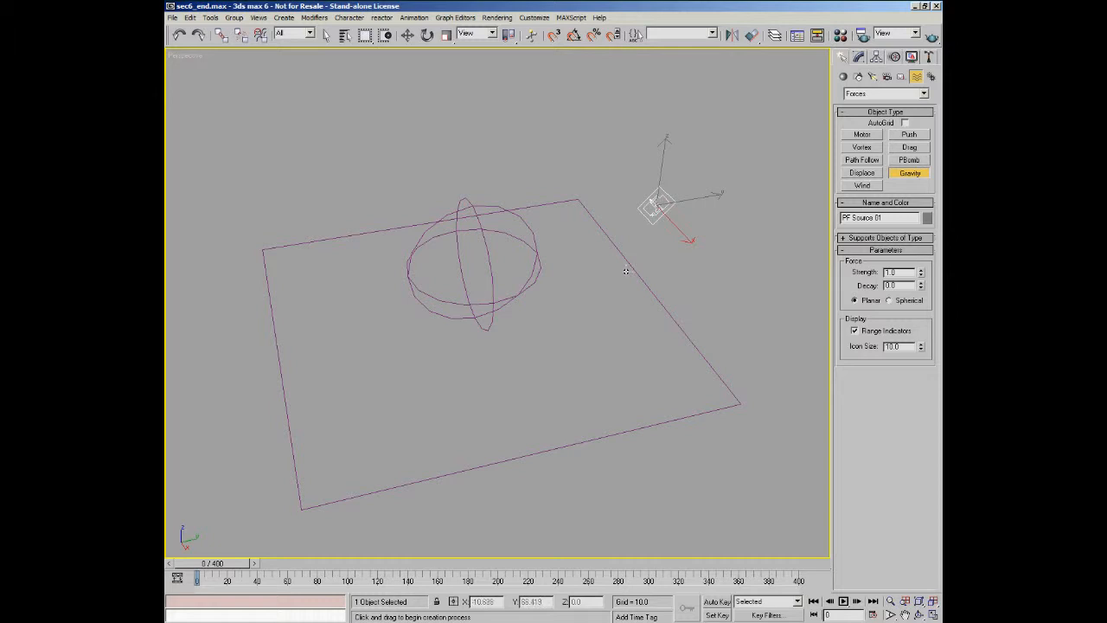
pyautogui.moveTo(684, 273); pyautogui.dragTo(684, 284)
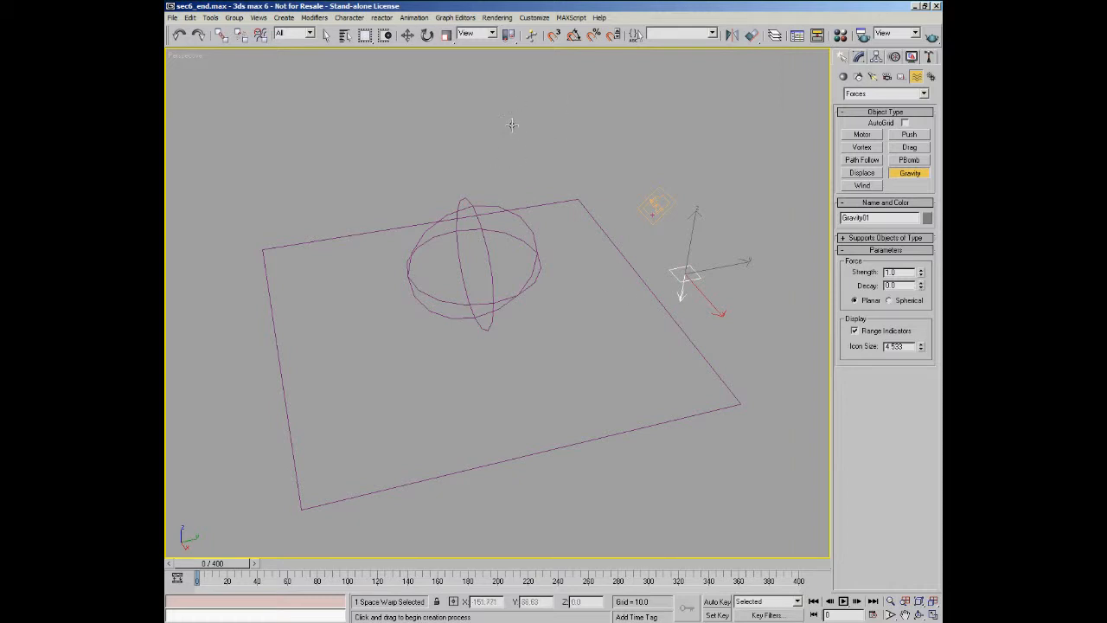
pyautogui.click(407, 36)
pyautogui.click(521, 116)
# Open Particle View and narrow its window so the deflectors, PF Source and gravity remain visible beside it.
pyautogui.press('6')
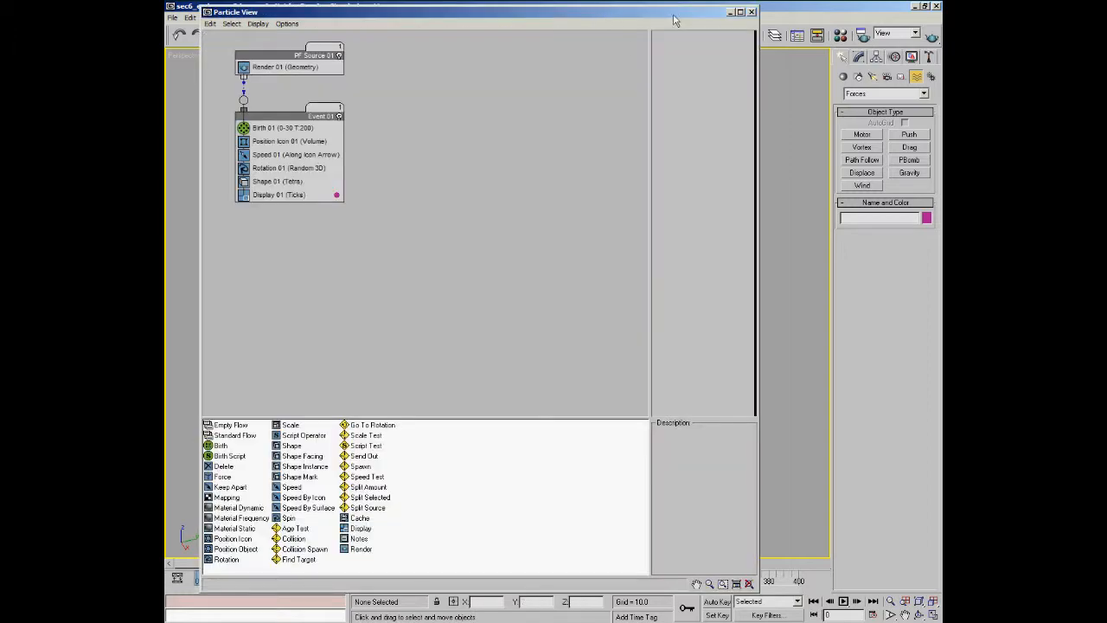
pyautogui.moveTo(761, 13); pyautogui.dragTo(408, 44)
pyautogui.moveTo(519, 239); pyautogui.dragTo(607, 248, button='middle')
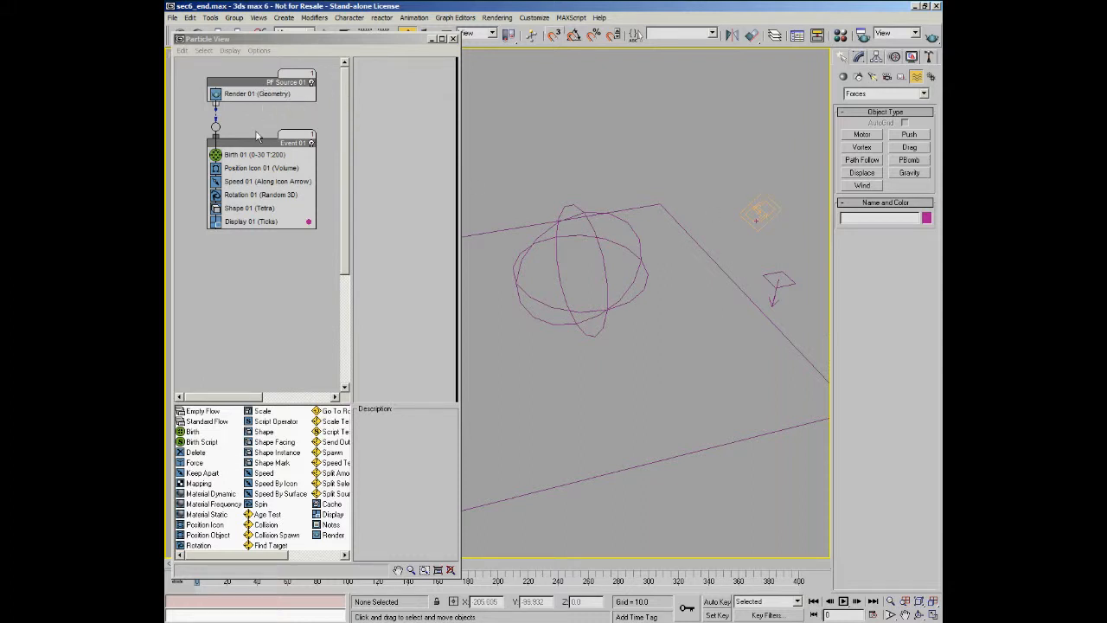
# Delete the Rotation and Shape operators from Event 01 in the particle flow.
pyautogui.moveTo(256, 144); pyautogui.dragTo(256, 155)
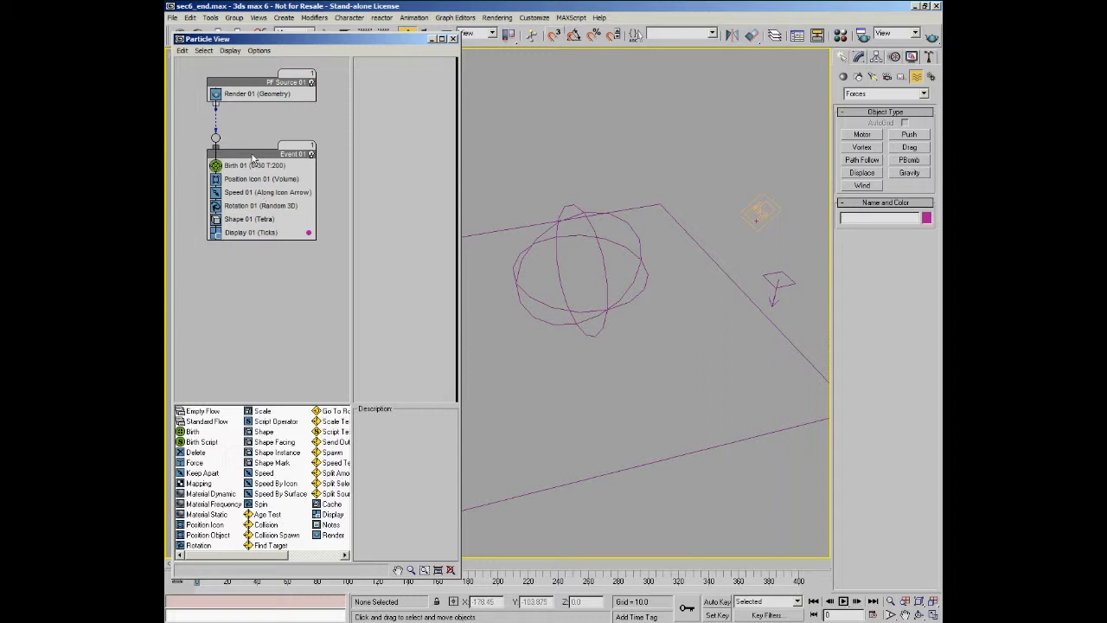
pyautogui.click(249, 205)
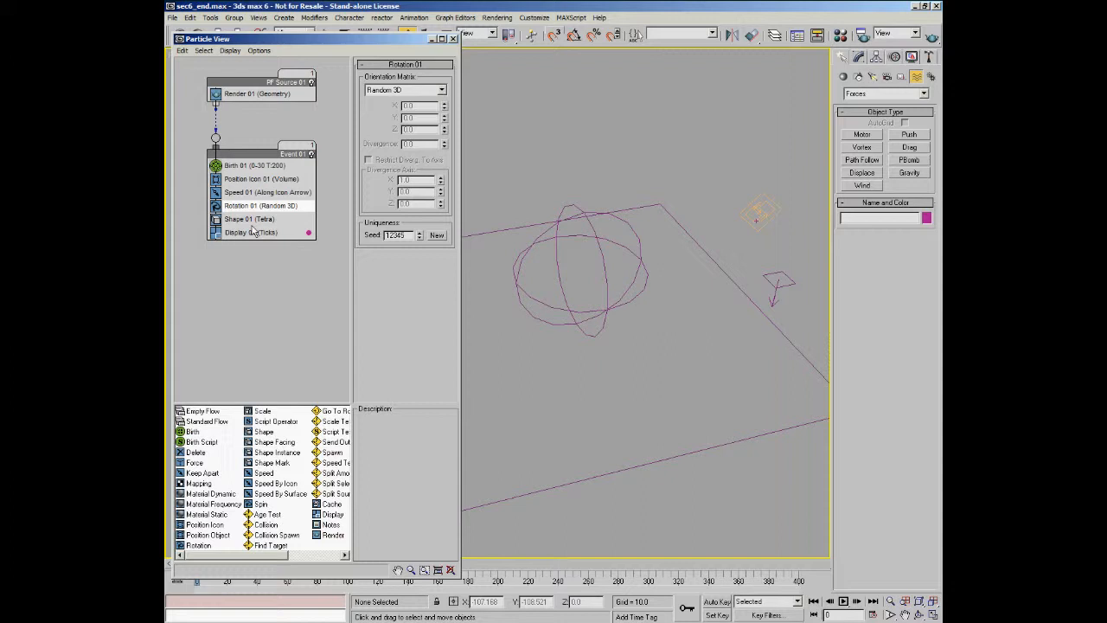
pyautogui.press('Delete')
pyautogui.click(251, 207)
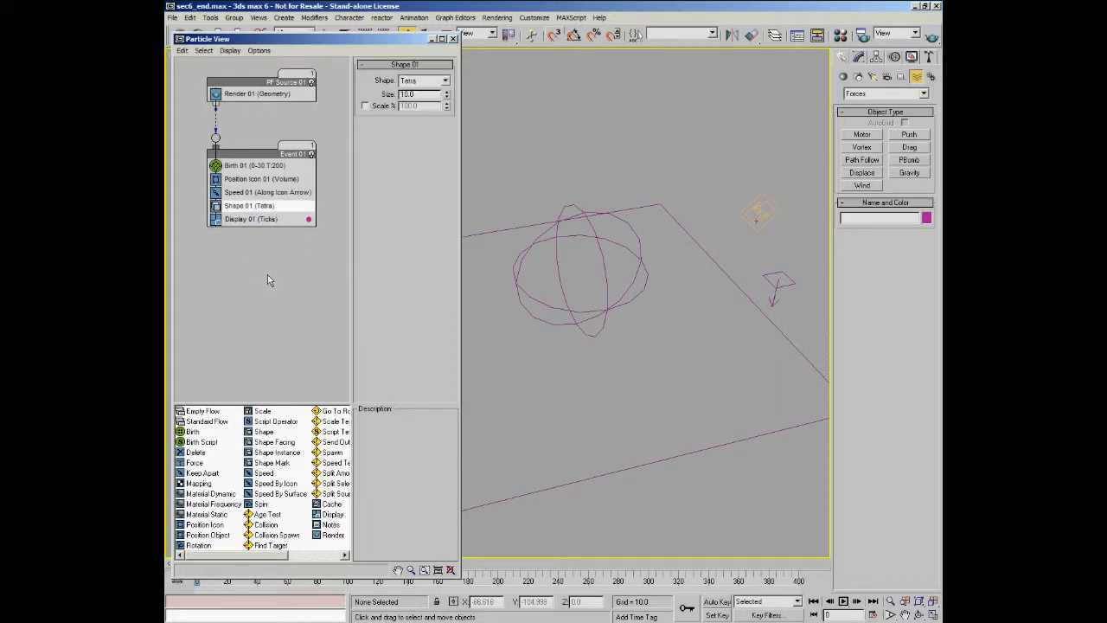
pyautogui.press('Delete')
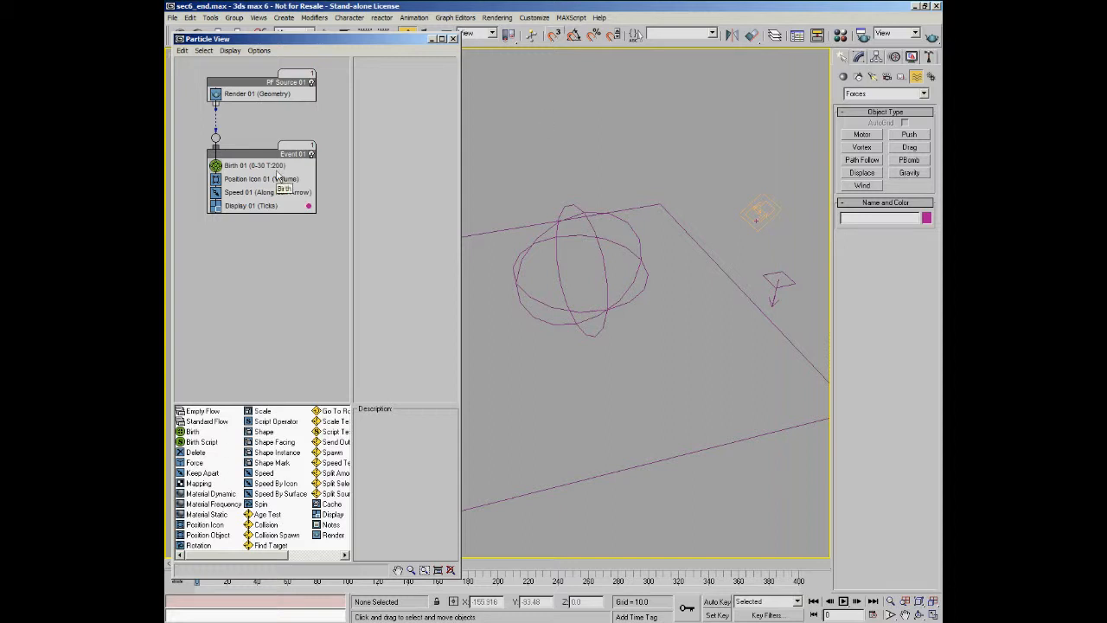
# Add a Force operator between Speed and Display in Event 01 and assign Gravity01 as its space warp.
pyautogui.click(192, 462)
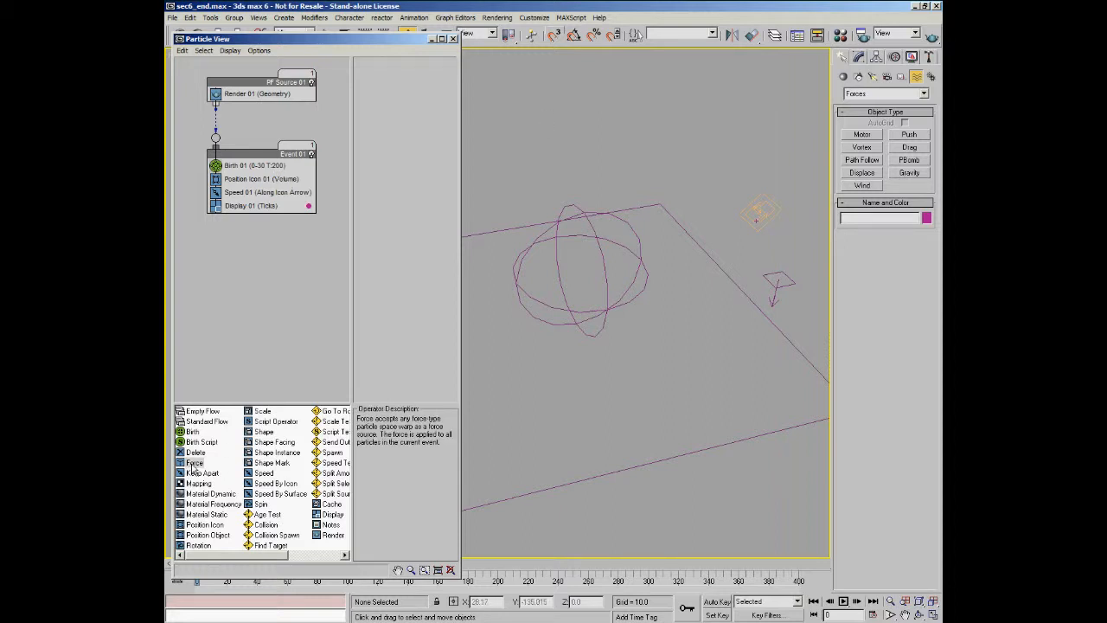
pyautogui.moveTo(192, 465); pyautogui.dragTo(275, 208)
pyautogui.click(259, 208)
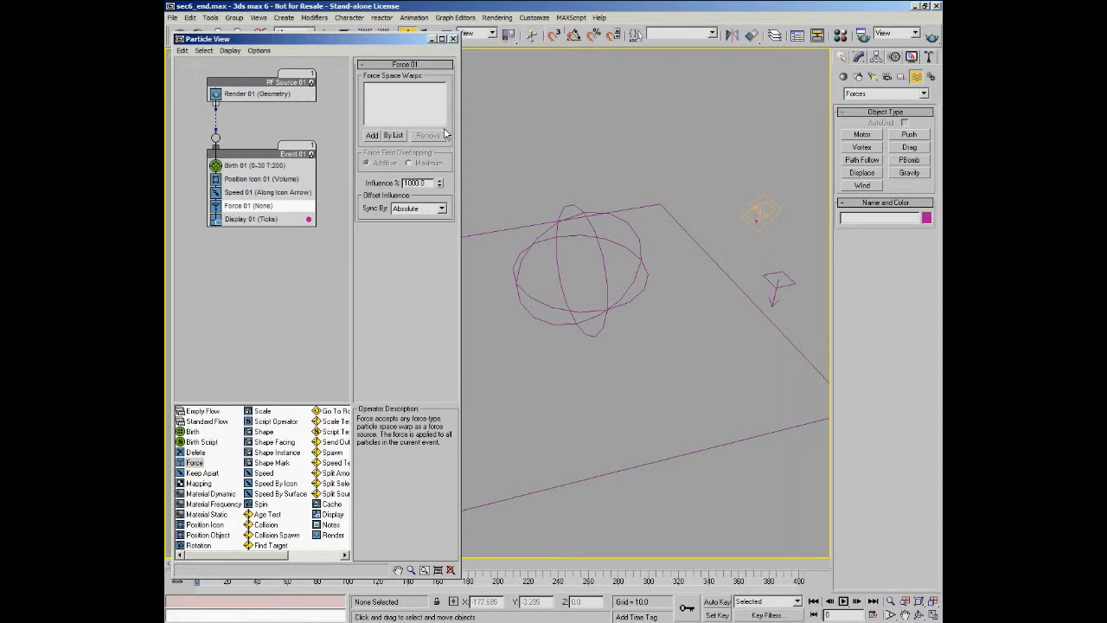
pyautogui.click(373, 137)
pyautogui.click(774, 276)
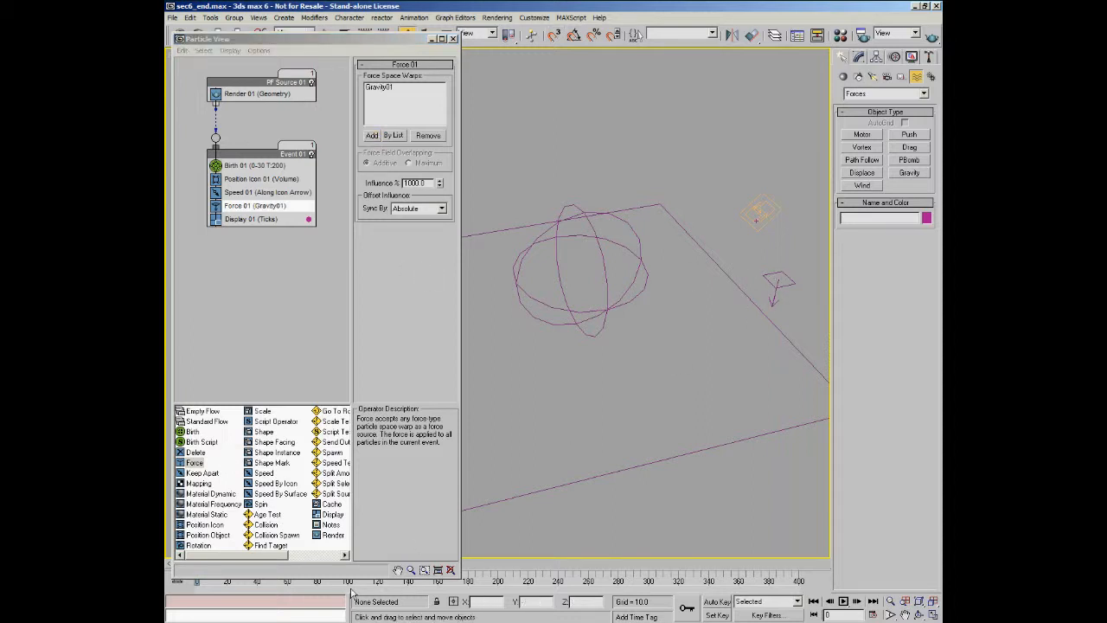
# Shorten the Particle View window to uncover the time slider, and insert a Collision test between Force and Display in Event 01.
pyautogui.moveTo(349, 574); pyautogui.dragTo(349, 537)
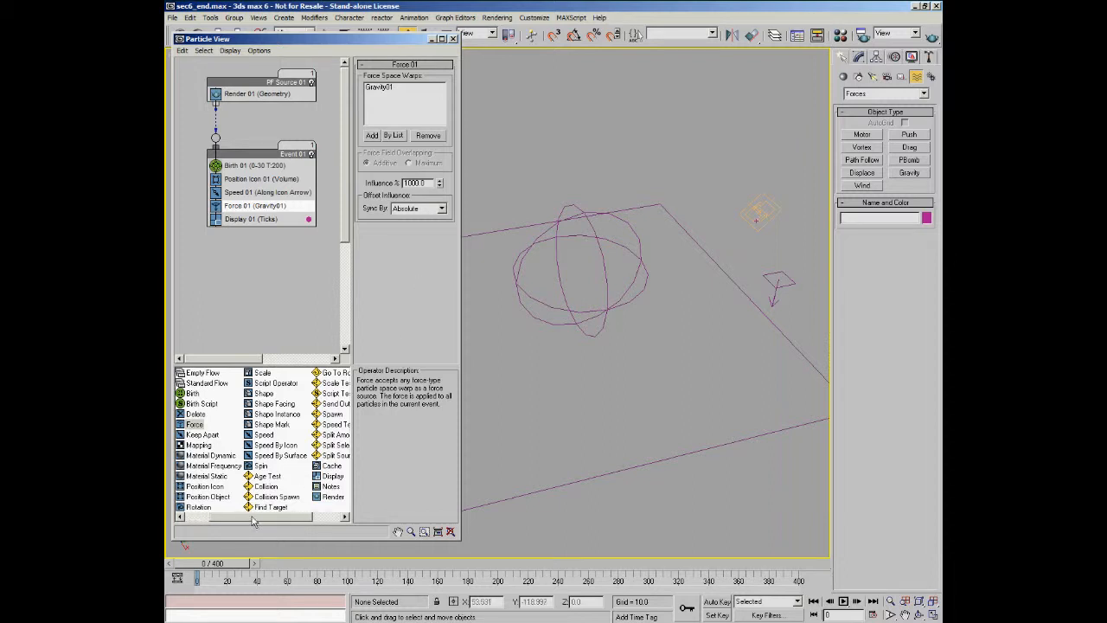
pyautogui.hscroll(1, 253, 519)
pyautogui.click(197, 487)
pyautogui.moveTo(197, 489); pyautogui.dragTo(298, 215)
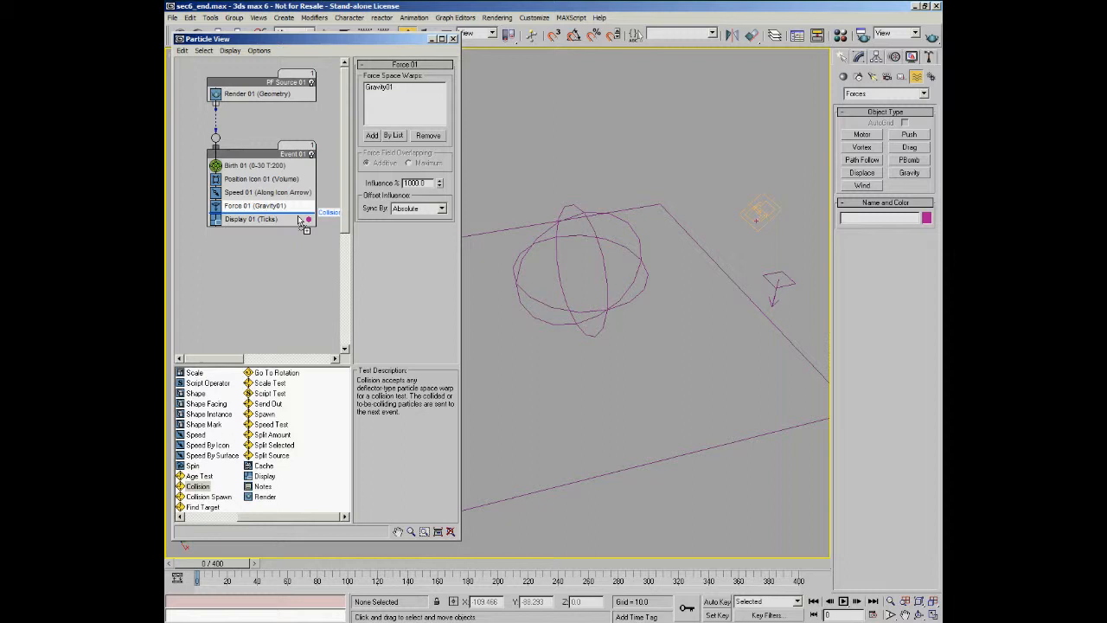
pyautogui.moveTo(298, 215); pyautogui.dragTo(298, 217)
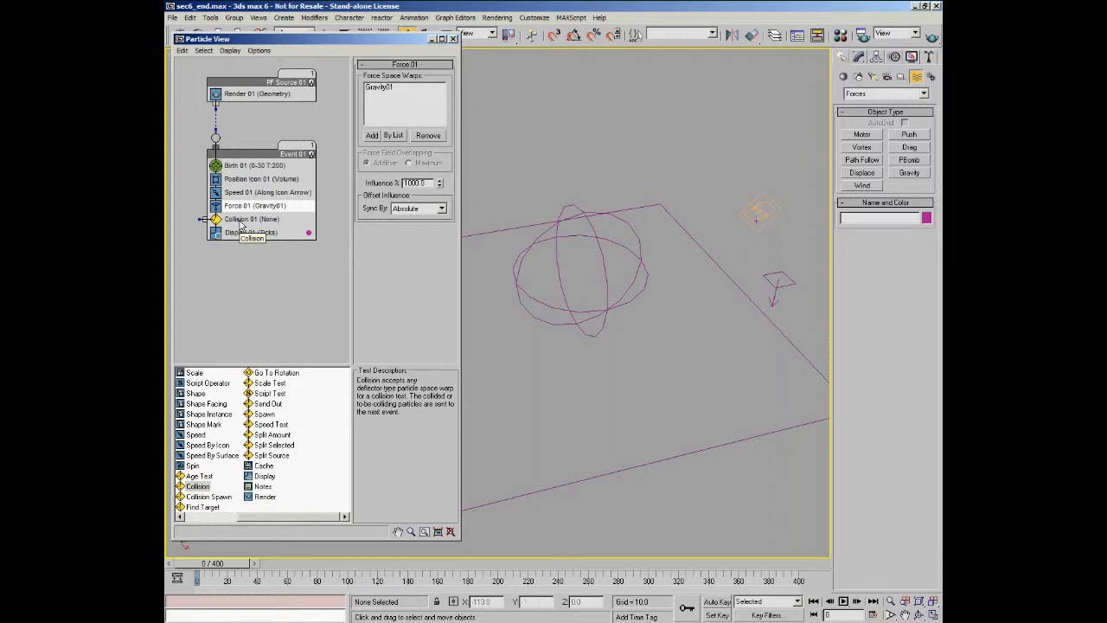
# Assign the planar deflector and the spherical deflector to the Collision test.
pyautogui.click(245, 220)
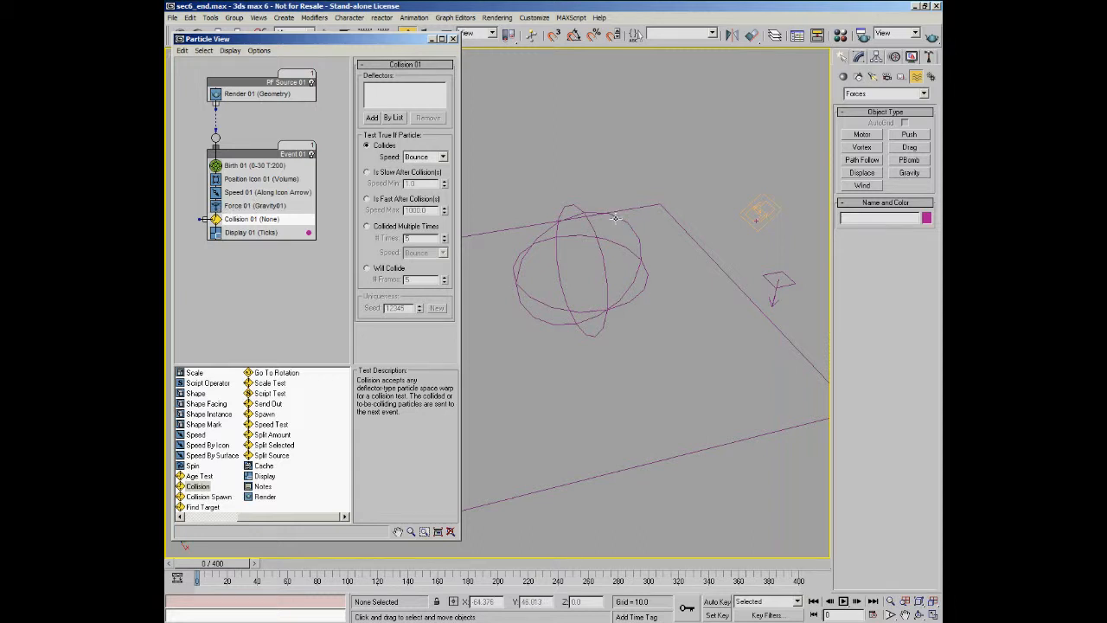
pyautogui.click(372, 116)
pyautogui.click(668, 206)
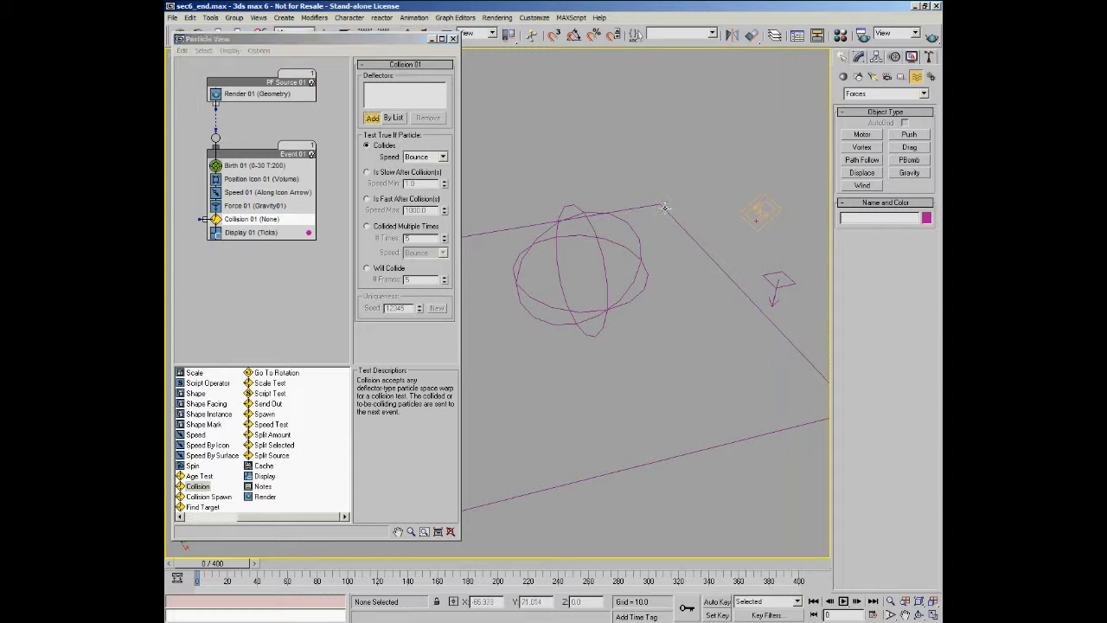
pyautogui.click(617, 219)
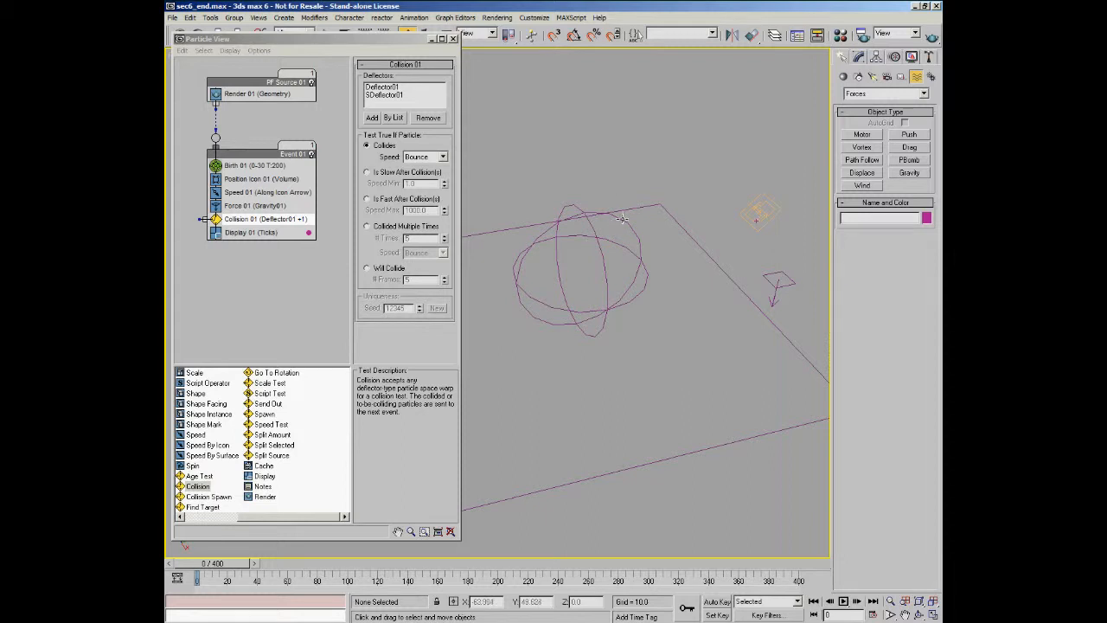
# Set Bounce to 0.02 on both the spherical and the planar deflector.
pyautogui.click(621, 220)
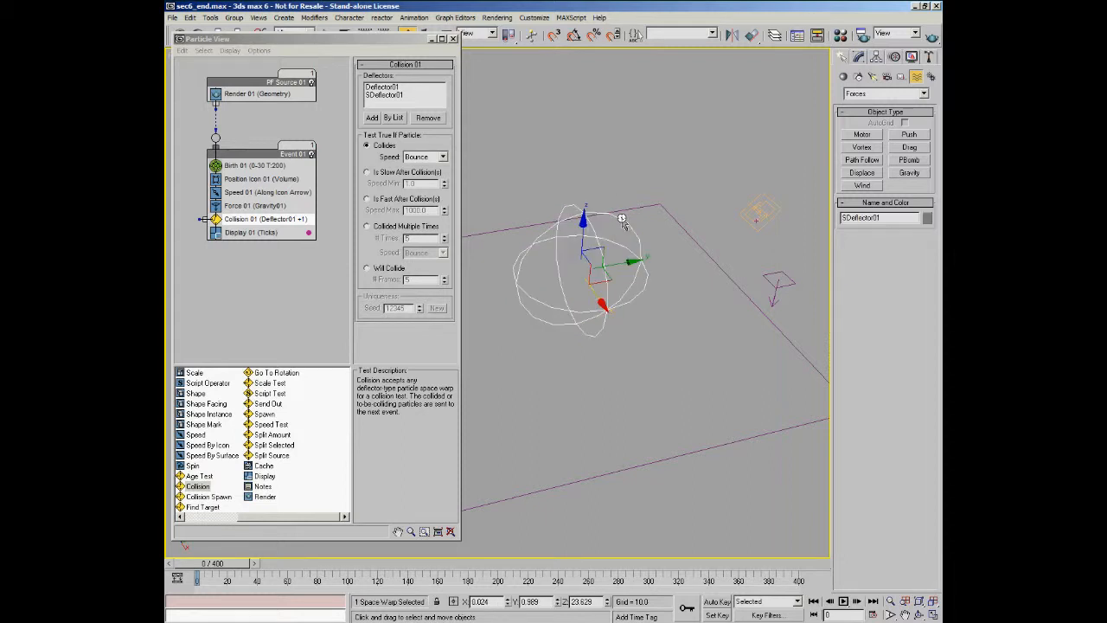
pyautogui.click(858, 57)
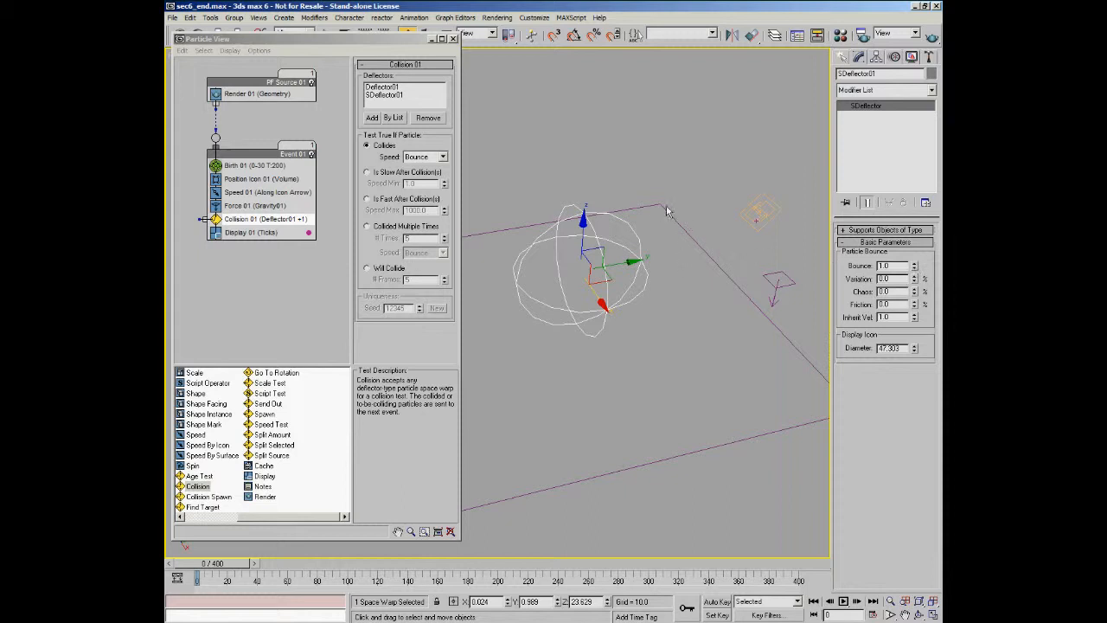
pyautogui.click(915, 265)
pyautogui.click(735, 285)
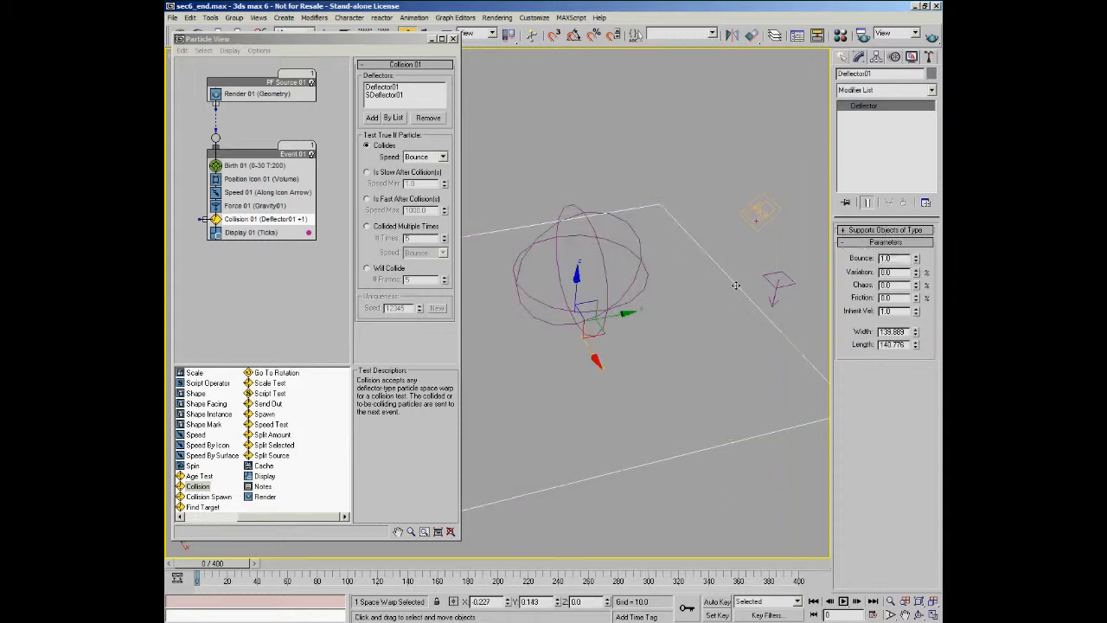
pyautogui.rightClick(913, 260)
pyautogui.click(915, 256)
pyautogui.click(915, 255)
# Set Friction to 5% on the planar deflector and 2% on the spherical deflector.
pyautogui.moveTo(916, 297)
pyautogui.mouseDown()
pyautogui.moveTo(913, 272)
pyautogui.moveTo(915, 291)
pyautogui.mouseUp()
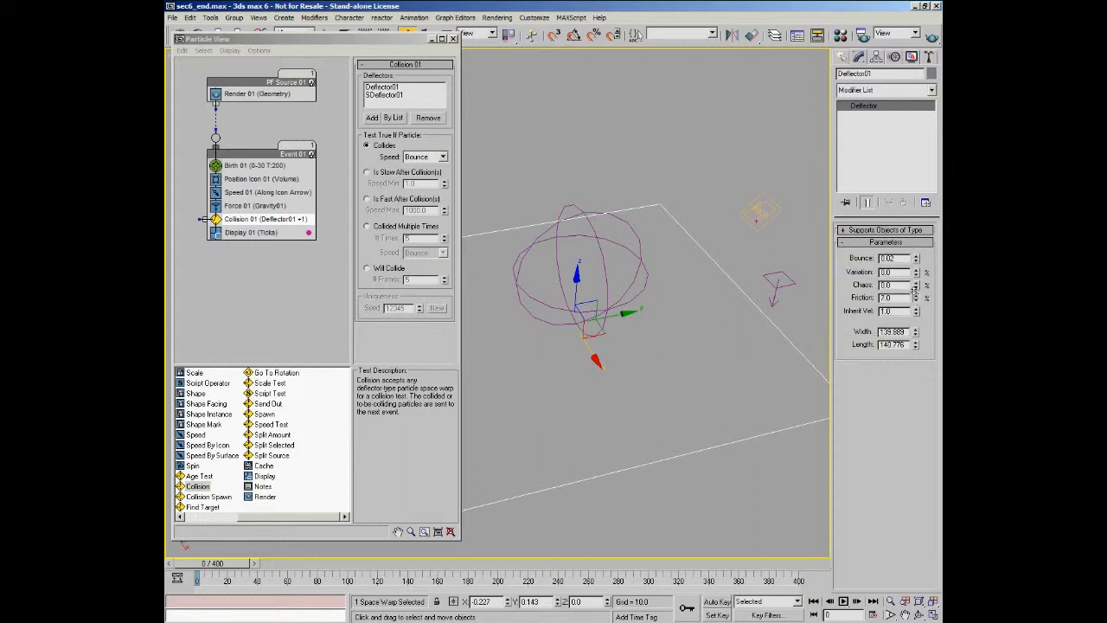
pyautogui.click(608, 260)
pyautogui.click(913, 302)
pyautogui.click(913, 302)
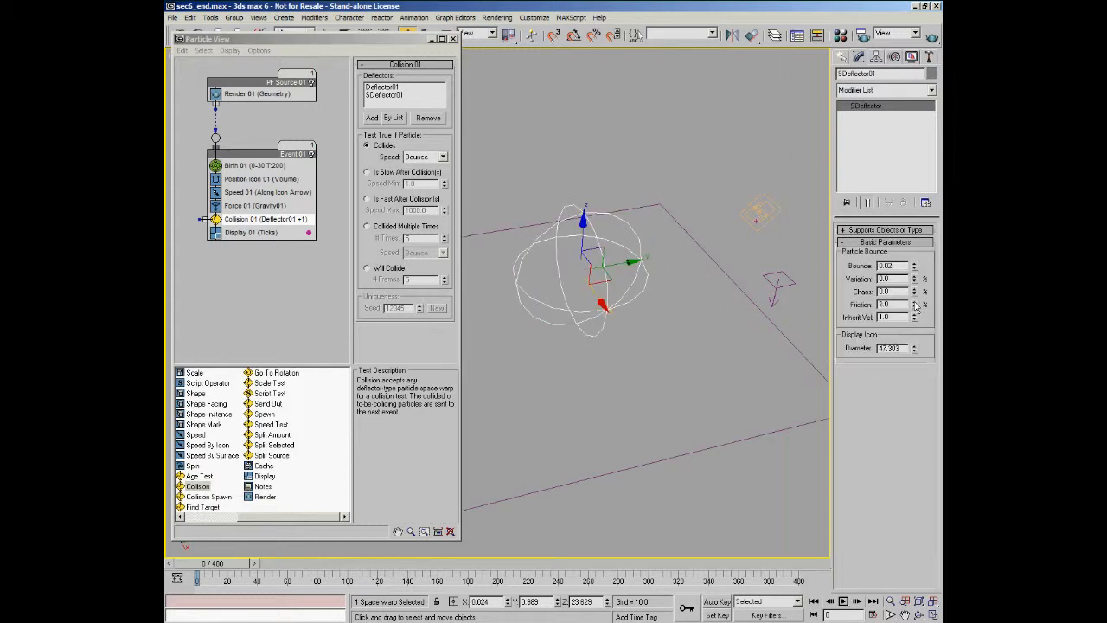
# Set bounce Variation to 28% on the spherical deflector and 27% on the planar deflector.
pyautogui.moveTo(915, 279); pyautogui.dragTo(916, 260)
pyautogui.click(728, 278)
pyautogui.moveTo(916, 271); pyautogui.dragTo(918, 258)
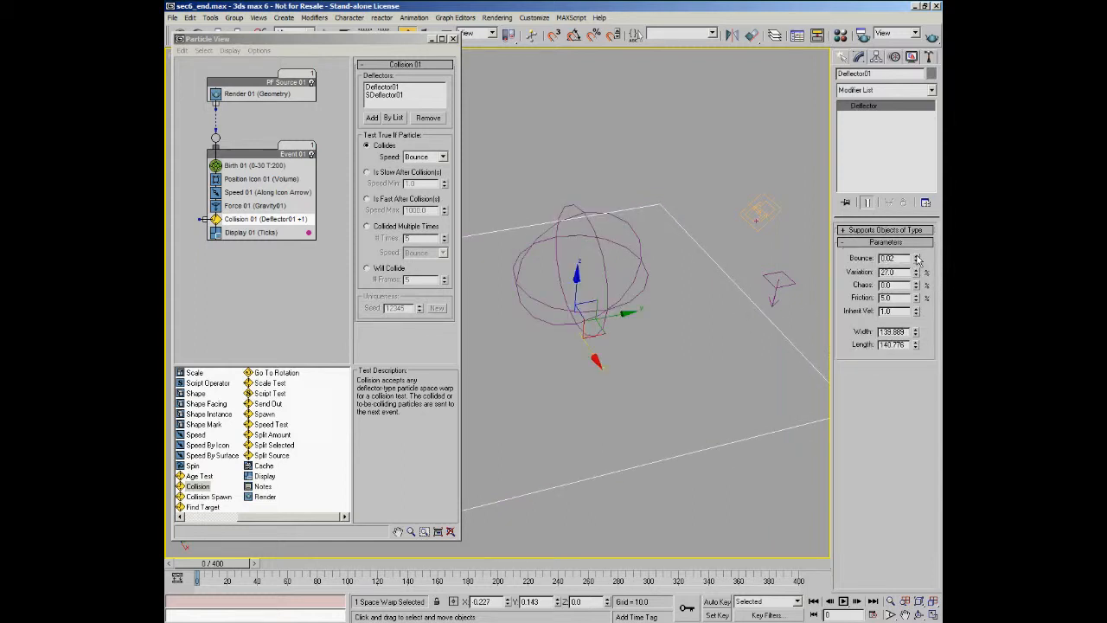
# Increase Chaos on the spherical deflector and set it to 26% on the planar deflector.
pyautogui.click(644, 258)
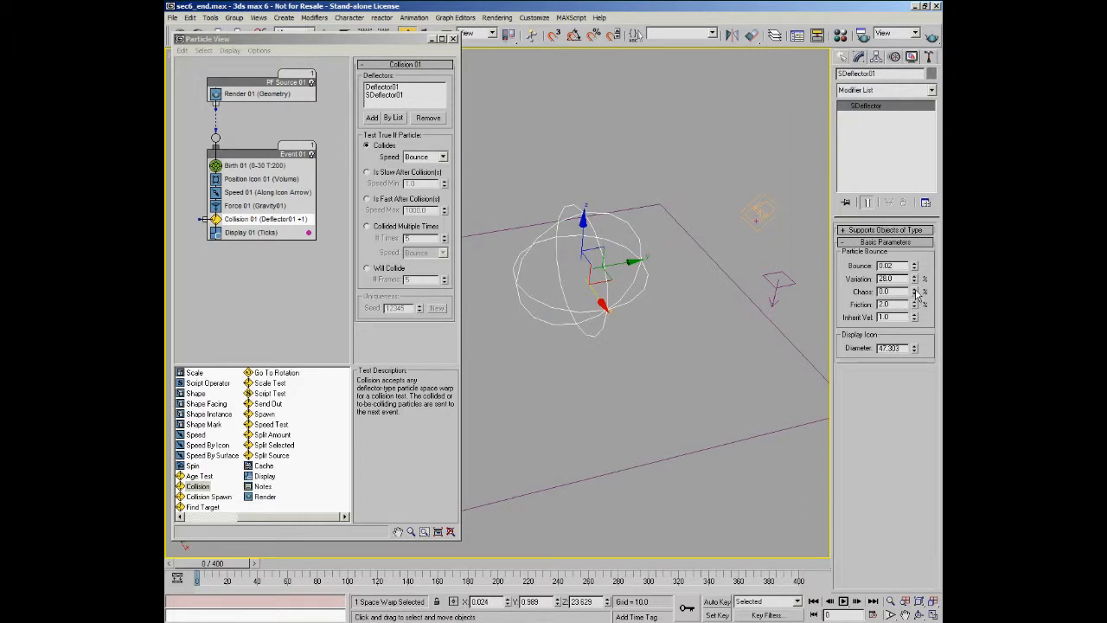
pyautogui.moveTo(915, 294); pyautogui.dragTo(916, 279)
pyautogui.click(726, 269)
pyautogui.moveTo(916, 286); pyautogui.dragTo(916, 270)
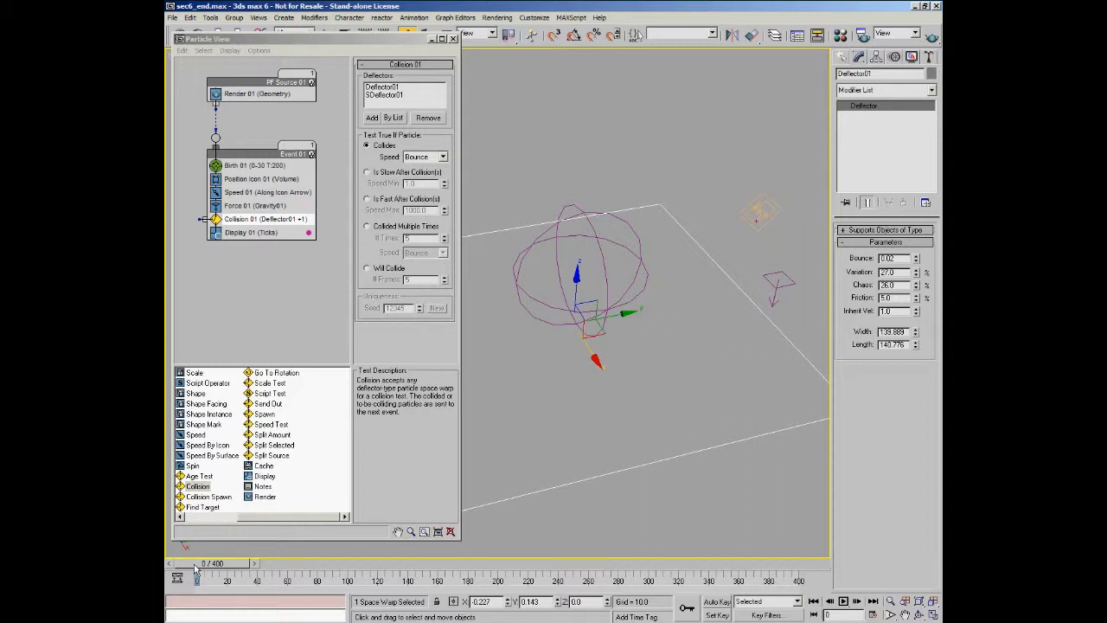
# Scrub the animation from the start to frame 19 to preview the particles meeting the deflectors.
pyautogui.moveTo(195, 567); pyautogui.dragTo(224, 567)
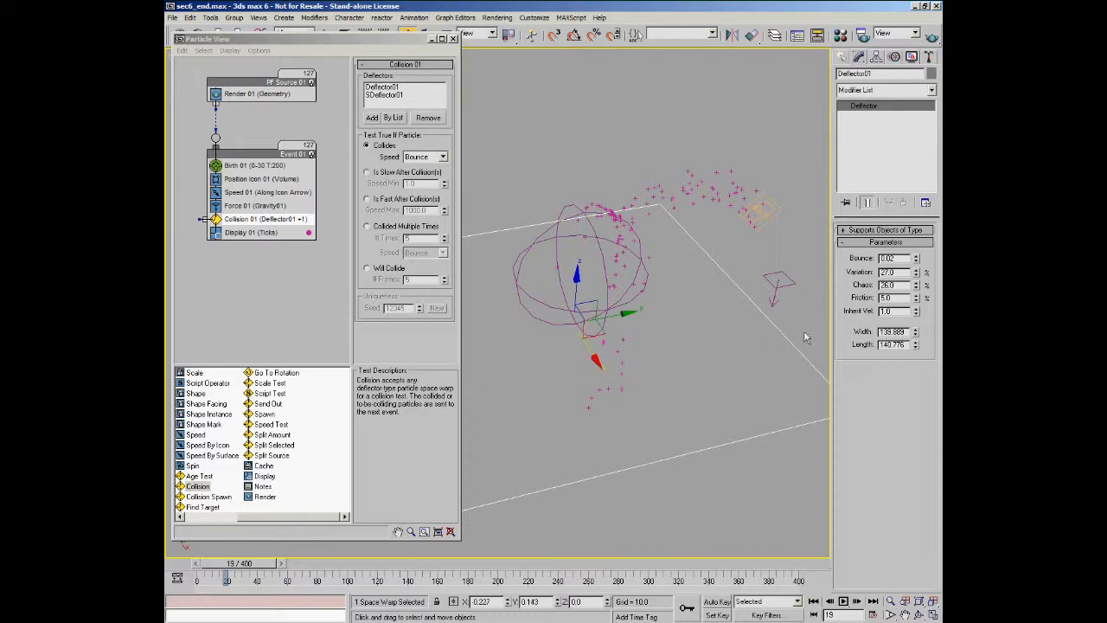